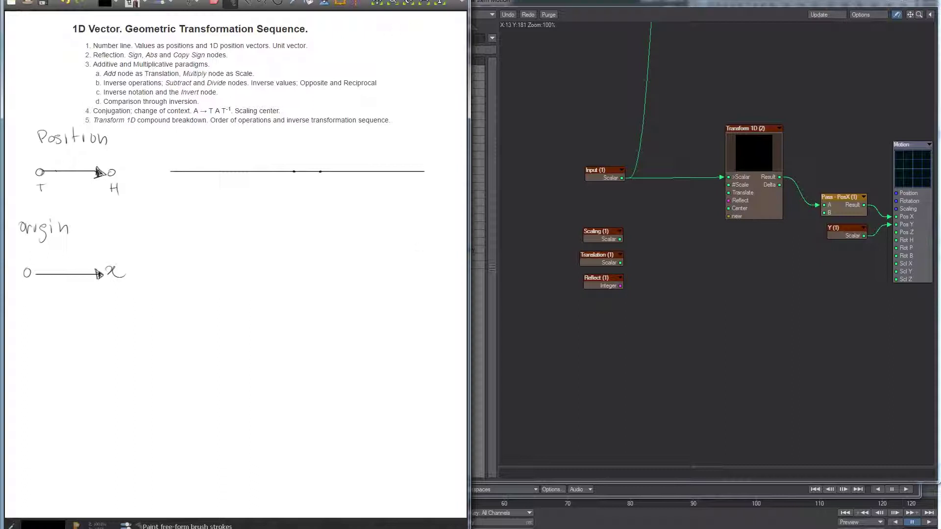
- Handwrite the values -3, 4, 1 and 0 beside the title and outline on the canvas
left_click_drag(363, 37, 370, 36)
mouse_move(380, 30)
left_mouse_down()
mouse_move(380, 46)
mouse_move(439, 45)
left_mouse_up()
left_click_drag(433, 41, 418, 95)
left_click_drag(443, 92, 441, 93)
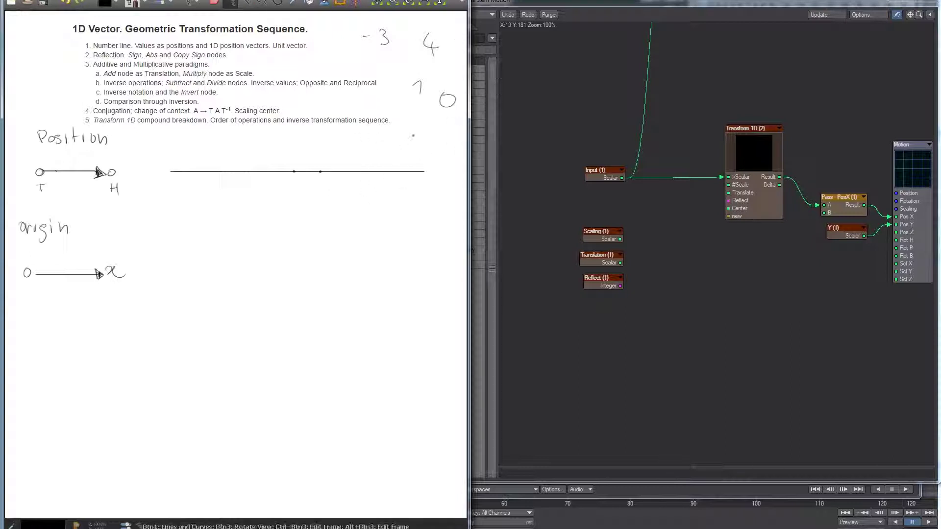
mouse_move(39, 160)
left_mouse_down()
mouse_move(103, 159)
mouse_move(34, 161)
left_mouse_up()
key("ctrl+z")
key("ctrl+z")
left_click_drag(123, 161, 121, 158)
key("ctrl+z")
key("ctrl+z")
mouse_move(22, 127)
left_mouse_down()
mouse_move(98, 109)
mouse_move(24, 120)
left_mouse_up()
key("ctrl+z")
mouse_move(45, 168)
left_mouse_down()
mouse_move(42, 161)
mouse_move(60, 168)
left_mouse_up()
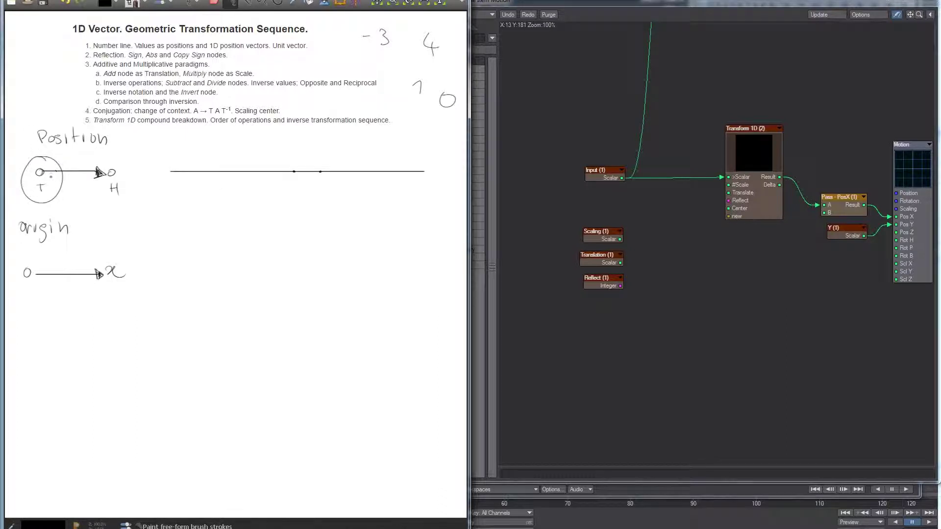
key("ctrl+z")
- Mark 0 and 1 on the number line and draw a unit vector arrow labelled î from 0 to 1
mouse_move(294, 163)
left_mouse_down("shift")
mouse_move(322, 162)
mouse_move(311, 157)
mouse_move(312, 146)
left_mouse_up("shift")
key("ctrl+z")
mouse_move(293, 167)
left_mouse_down()
mouse_move(292, 183)
mouse_move(321, 177)
mouse_move(321, 192)
left_mouse_up()
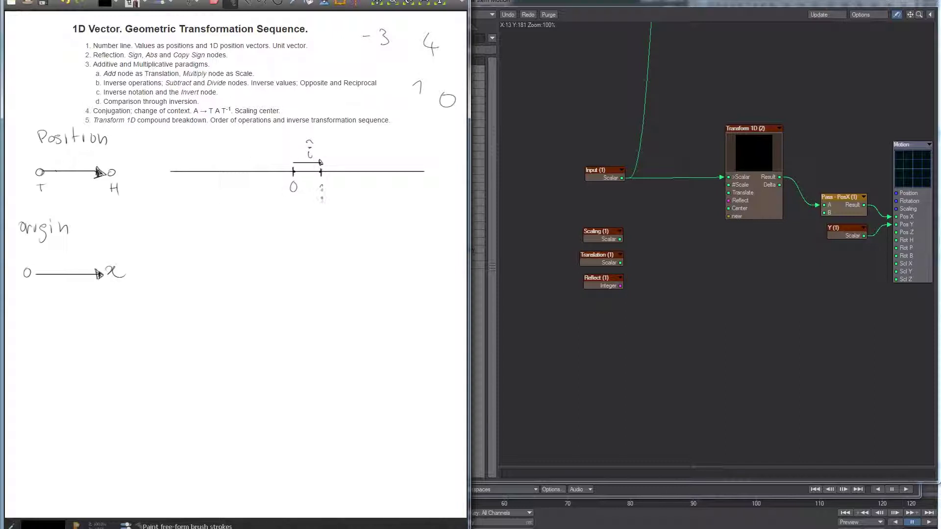
- Write a plus sign above the positive end and a minus sign above the negative end of the number line
left_click_drag(416, 160, 428, 159)
left_click_drag(421, 155, 422, 165)
left_click_drag(172, 160, 184, 160)
- Show the numbers layer to reveal the tick marks and labels on the number line
key("ctrl+l")
left_click(357, 71)
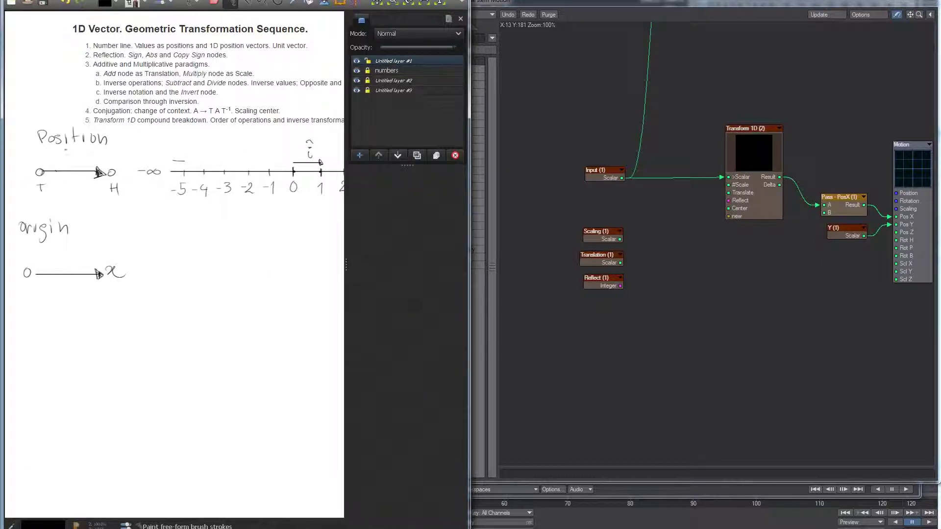
key("ctrl+l")
- Switch to LightWave and make the Arrow_UnitVector item fully visible in the viewports
left_click(632, 490)
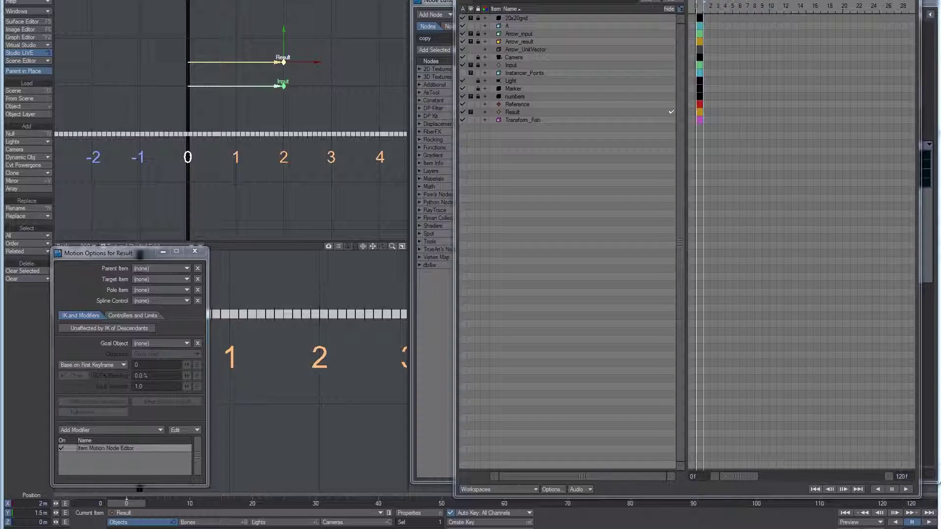
left_click(531, 50)
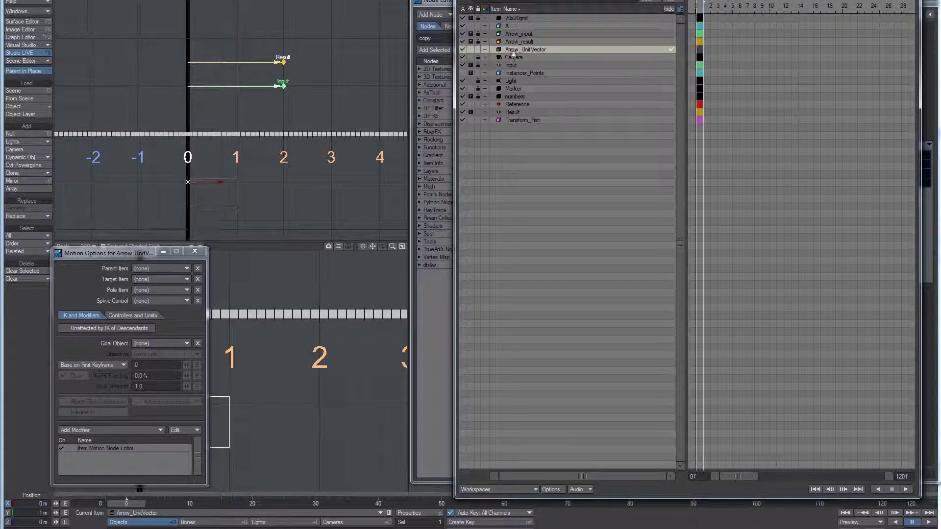
left_click(470, 49)
left_click(460, 100)
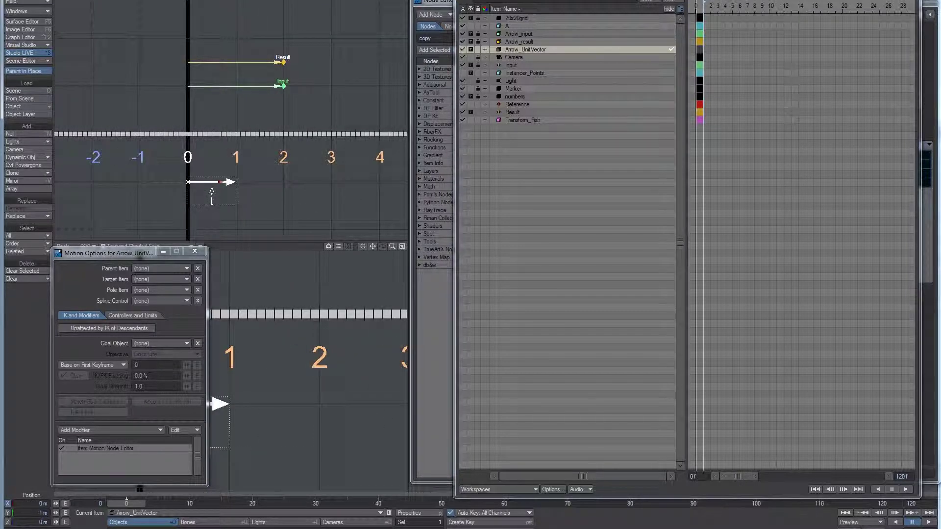
- Return to the drawing canvas and draw an arrow from 0 to -3 below the number line
key("alt+Tab")
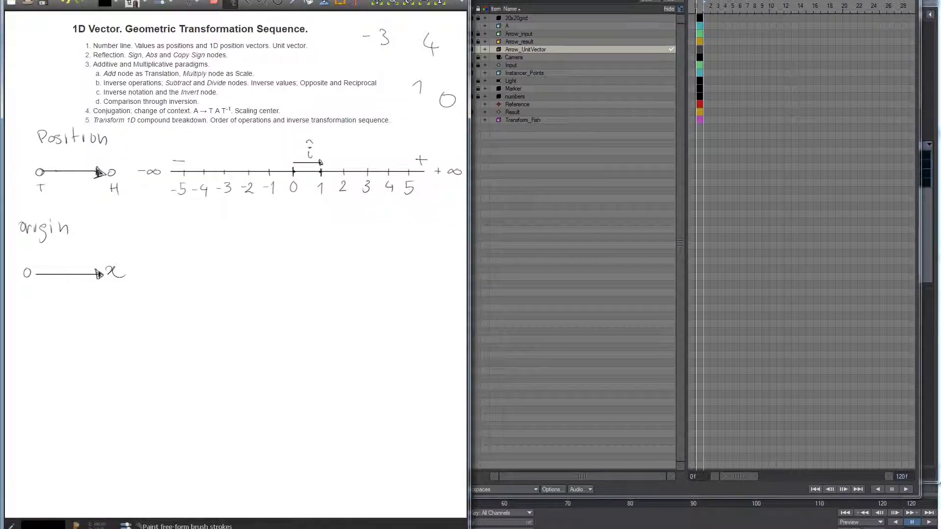
left_click_drag(395, 19, 410, 24)
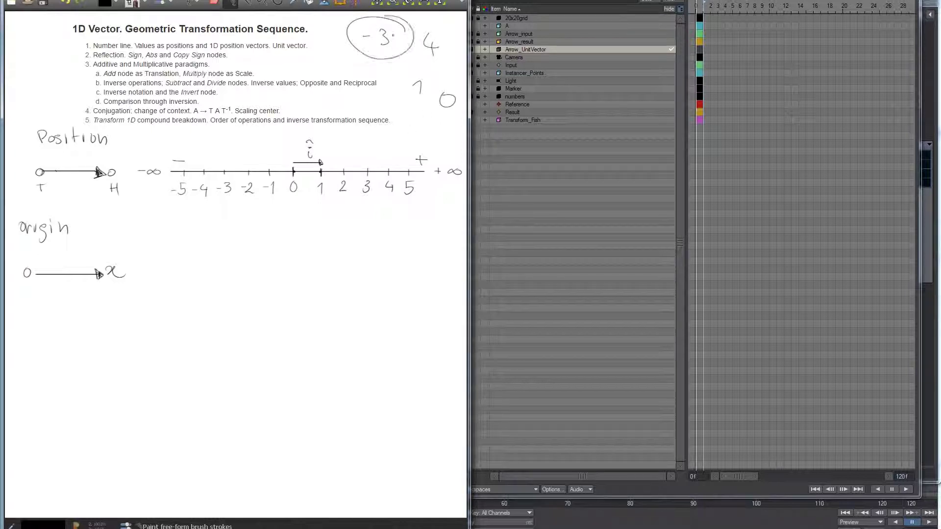
key("ctrl+z")
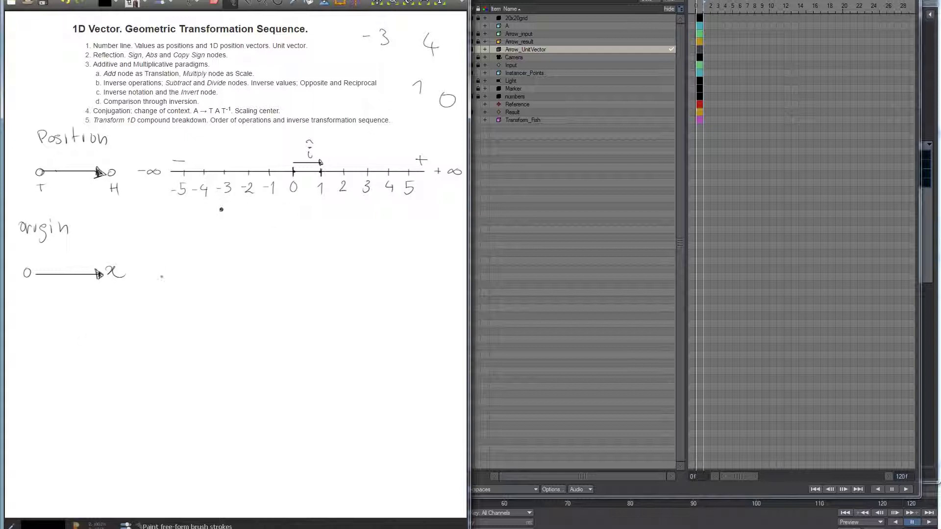
mouse_move(294, 211)
left_mouse_down("shift")
mouse_move(226, 212)
mouse_move(237, 180)
mouse_move(212, 195)
left_mouse_up("shift")
key("ctrl+z")
left_click_drag(386, 25, 398, 26)
key("ctrl+z")
mouse_move(55, 122)
left_mouse_down()
mouse_move(113, 144)
mouse_move(49, 118)
left_mouse_up()
key("ctrl+z")
mouse_move(54, 162)
left_mouse_down()
mouse_move(25, 176)
mouse_move(54, 165)
left_mouse_up()
key("ctrl+z")
mouse_move(41, 253)
left_mouse_down()
mouse_move(48, 290)
mouse_move(39, 254)
left_mouse_up()
key("ctrl+z")
key("ctrl+z")
mouse_move(125, 252)
left_mouse_down()
mouse_move(98, 278)
mouse_move(127, 257)
mouse_move(106, 252)
left_mouse_up()
key("ctrl+z")
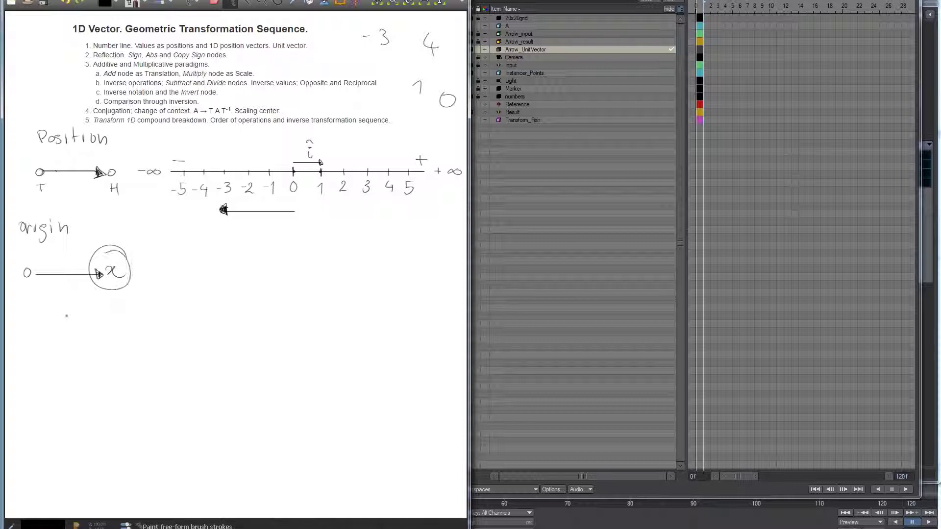
key("ctrl+z")
- Write a 3D position vector below the origin example as 0,0,0 with an arrow to x,y,z
mouse_move(15, 303)
left_mouse_down()
mouse_move(16, 322)
mouse_move(30, 303)
left_mouse_up()
mouse_move(33, 316)
left_mouse_down()
mouse_move(45, 300)
mouse_move(92, 299)
mouse_move(97, 311)
mouse_move(116, 310)
left_mouse_up()
mouse_move(128, 309)
left_mouse_down()
mouse_move(138, 325)
mouse_move(172, 309)
left_mouse_up()
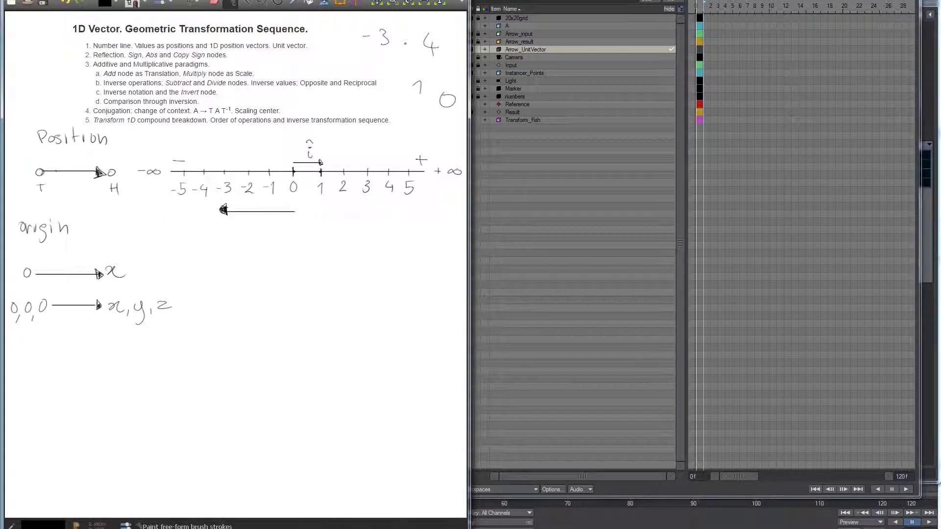
- Draw an arrow from 0 to 4 below the number line and mark a dot beneath 0
left_click_drag(294, 216, 385, 215)
left_click_drag(452, 82, 454, 81)
key("ctrl+z")
- Write the notes "No length" and "No Direction" under the 0 to 4 arrow, with a 0 between crossed-out signs
left_click_drag(300, 238, 367, 240)
mouse_move(296, 273)
left_mouse_down()
mouse_move(301, 256)
mouse_move(308, 273)
mouse_move(336, 274)
mouse_move(407, 260)
mouse_move(399, 253)
left_mouse_up()
mouse_move(418, 253)
left_mouse_down()
mouse_move(431, 252)
mouse_move(423, 264)
mouse_move(402, 260)
mouse_move(405, 252)
left_mouse_up()
key("ctrl+z")
key("ctrl+z")
key("ctrl+z")
key("ctrl+z")
mouse_move(420, 254)
left_mouse_down()
mouse_move(429, 248)
mouse_move(424, 265)
left_mouse_up()
mouse_move(417, 260)
left_mouse_down()
mouse_move(435, 245)
mouse_move(391, 257)
left_mouse_up()
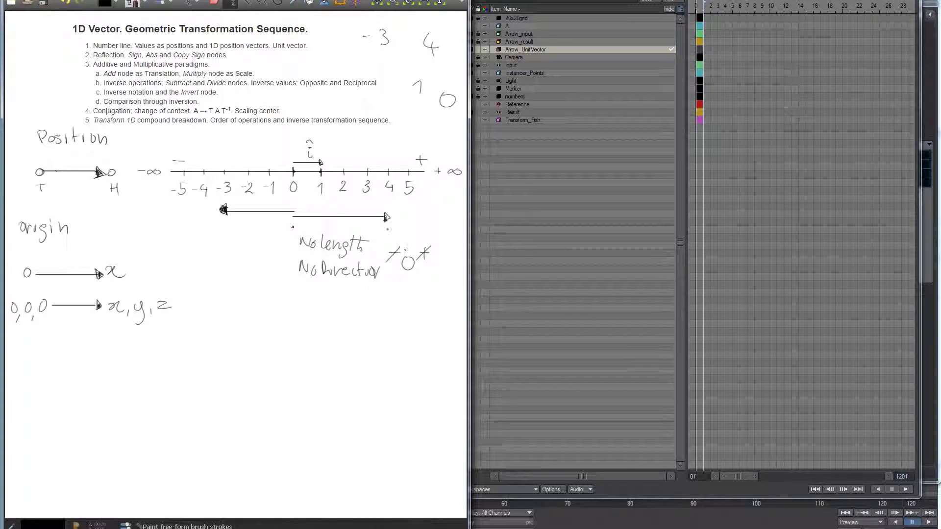
- Undo the "No length" and "No Direction" notes and the 0 beside them
key("ctrl+z")
key("ctrl+z")
key("ctrl+z")
key("ctrl+z")
key("ctrl+z")
key("ctrl+z")
key("ctrl+z")
key("ctrl+z")
key("ctrl+z")
key("ctrl+z")
key("ctrl+z")
key("ctrl+z")
key("ctrl+z")
key("ctrl+z")
key("ctrl+z")
key("ctrl+z")
key("ctrl+z")
key("ctrl+z")
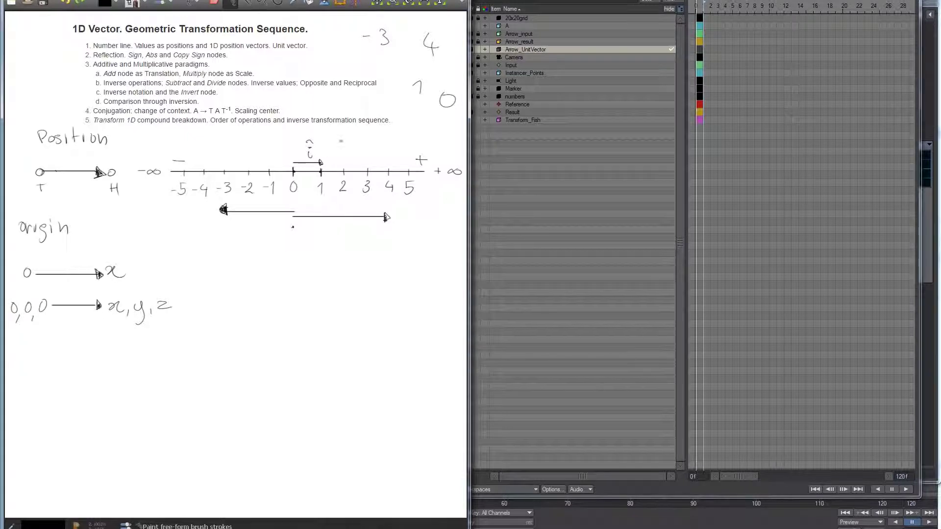
- Switch to LightWave's Scene Editor and hide the Arrow_UnitVector item again in the viewports
left_click(626, 373)
left_click(444, 2)
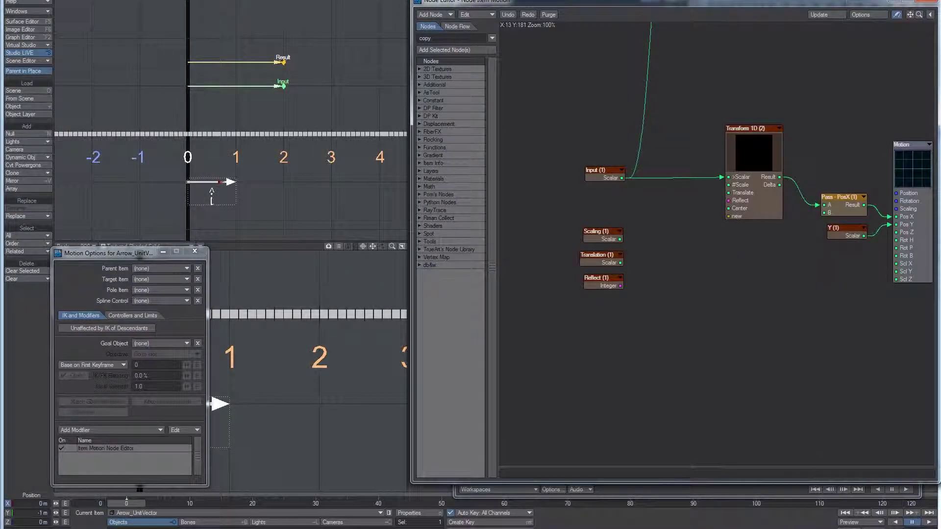
left_click(499, 7)
left_click(499, 49)
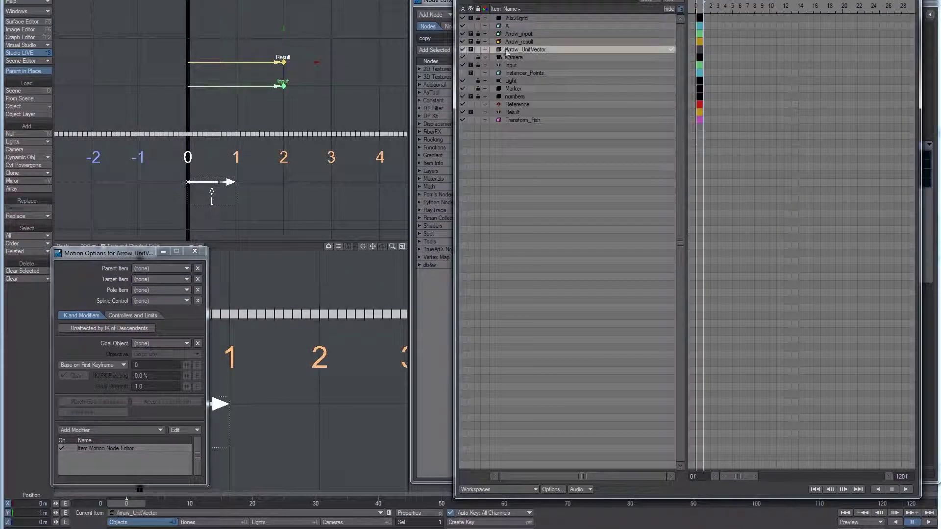
left_click(470, 49)
left_click(464, 103)
left_click(471, 49)
left_click(464, 102)
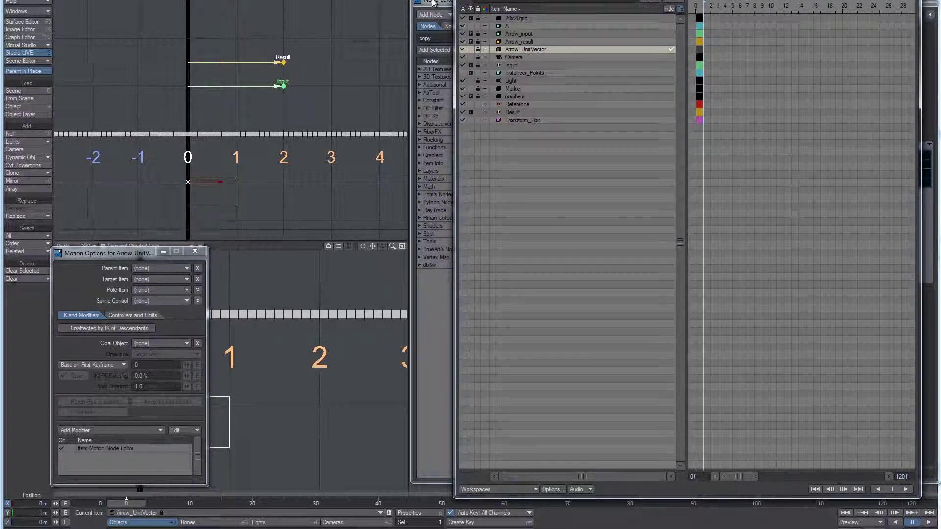
- Bring the Node Editor forward and shift the Transform 1D (2) and Input (1) nodes slightly to the left
left_click(435, 2)
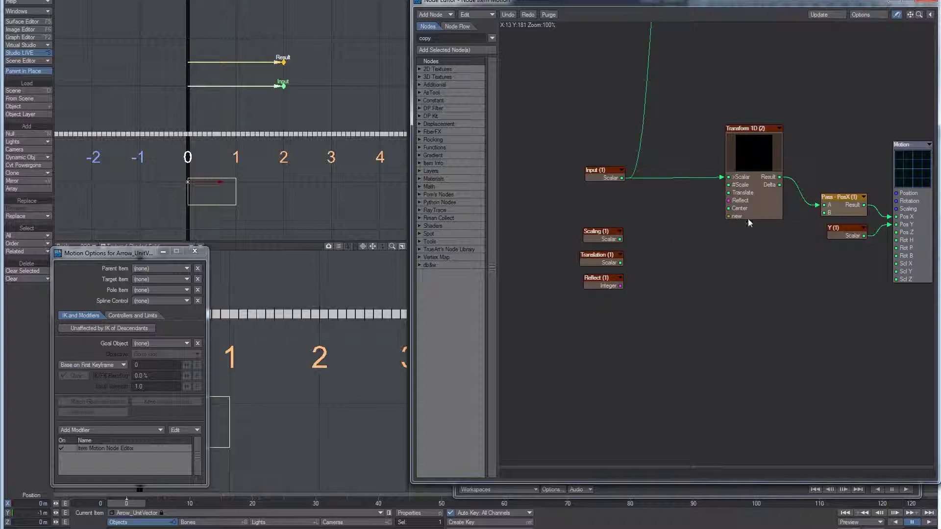
left_click_drag(774, 199, 751, 204)
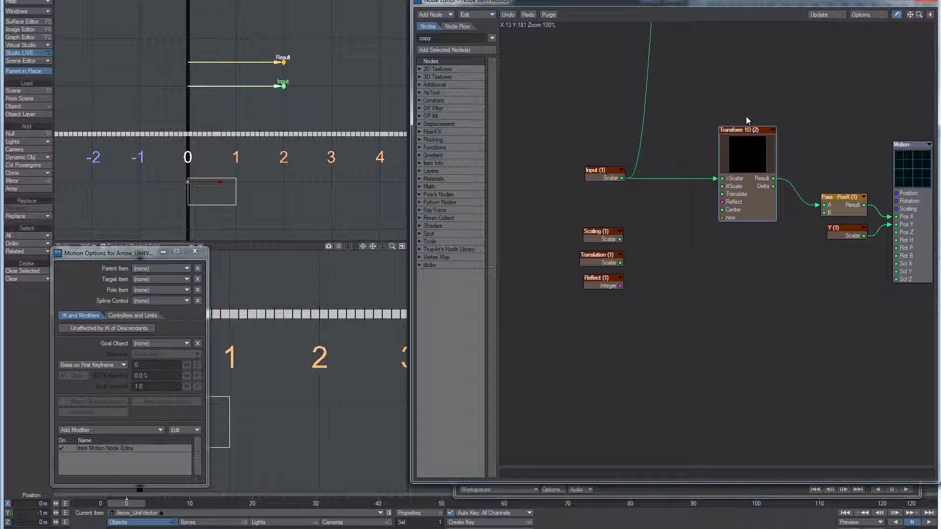
left_click(739, 53)
key("alt+Tab")
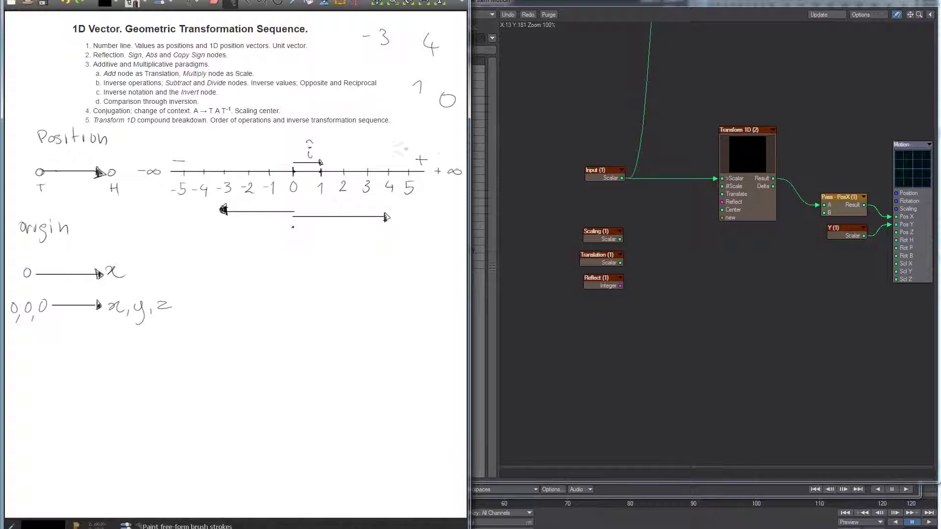
key("alt+Tab")
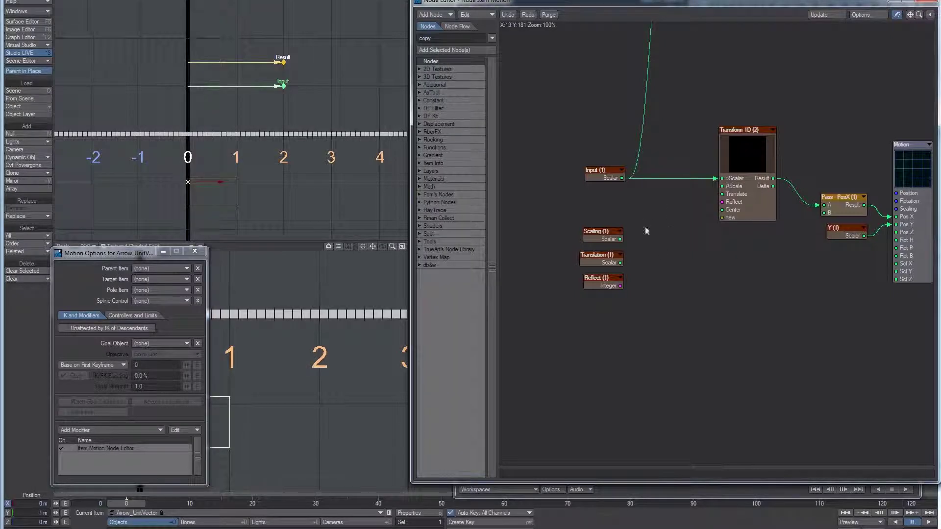
left_click_drag(606, 177, 600, 175)
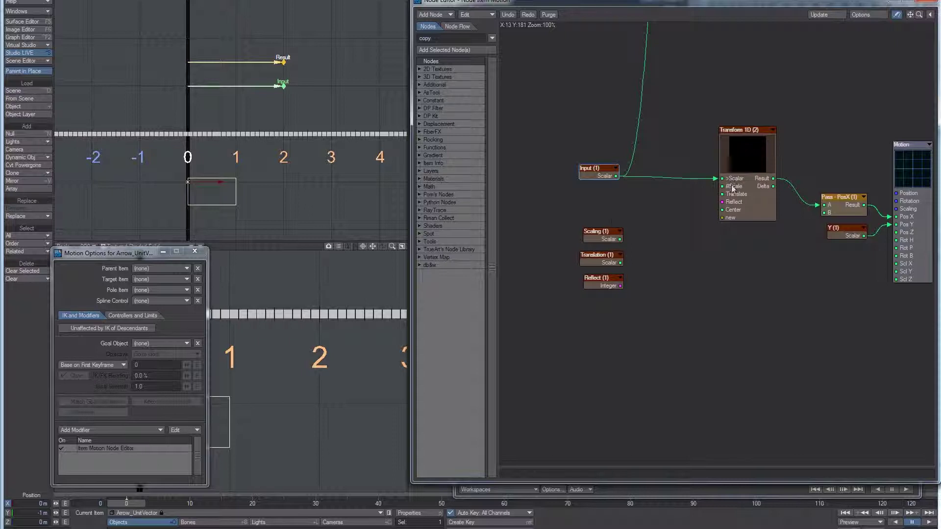
- Connect Scaling (1) to the Transform 1D node's #Scale input, and Translation (1) with a value of 1 to its Translate input
double_click(605, 236)
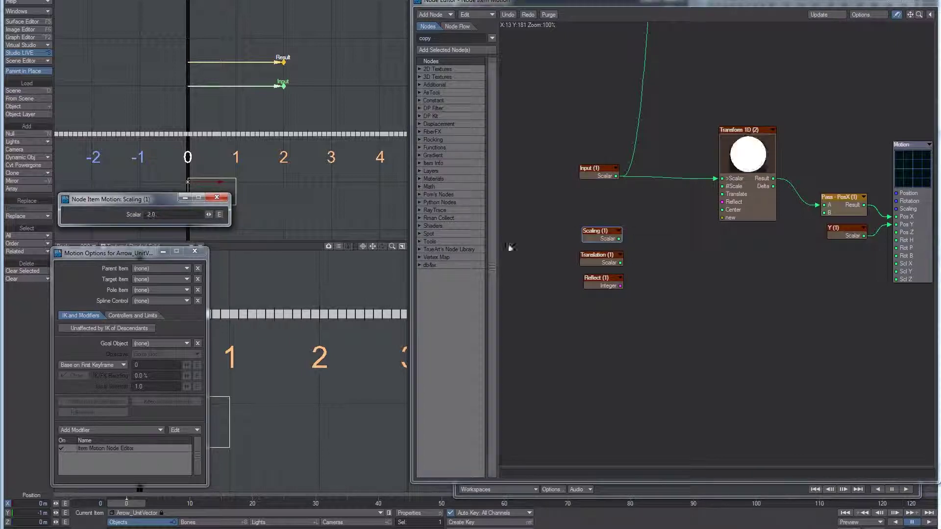
left_click_drag(619, 238, 722, 186)
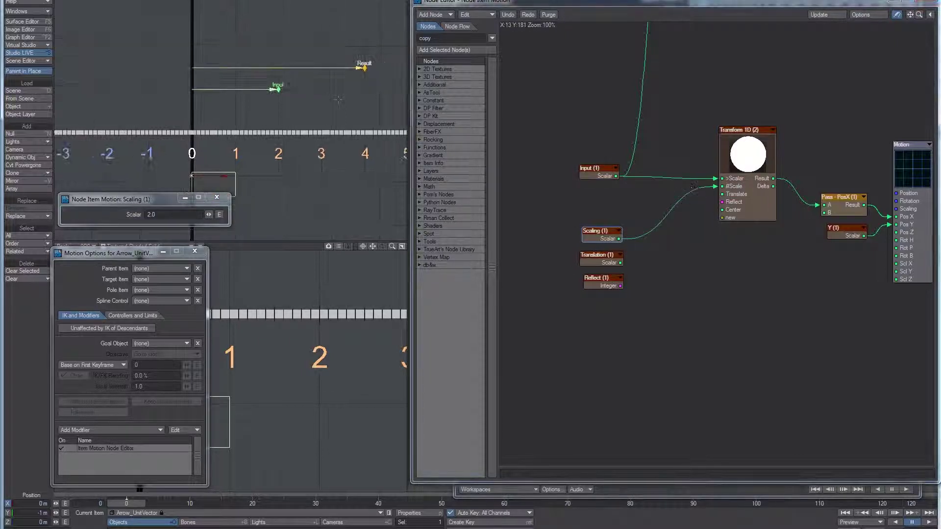
double_click(602, 258)
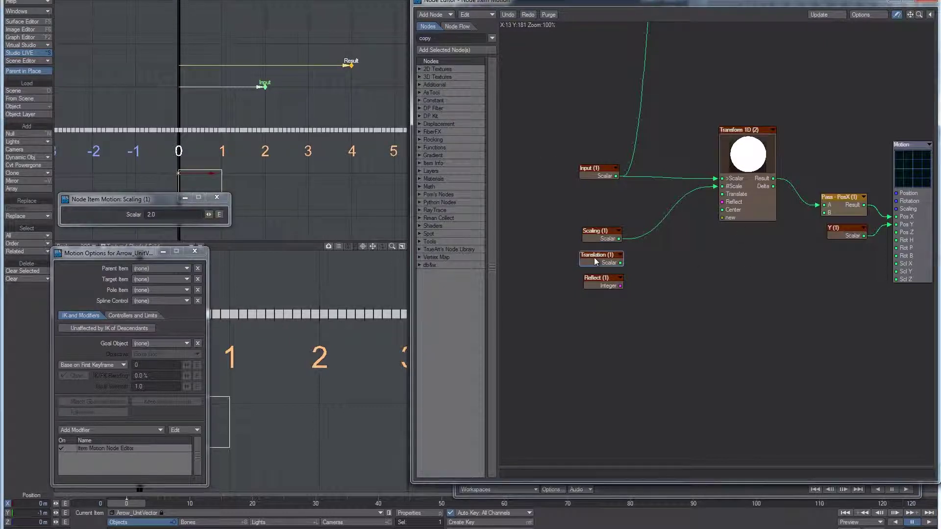
left_click(166, 215)
type("1")
left_click_drag(620, 263, 722, 194)
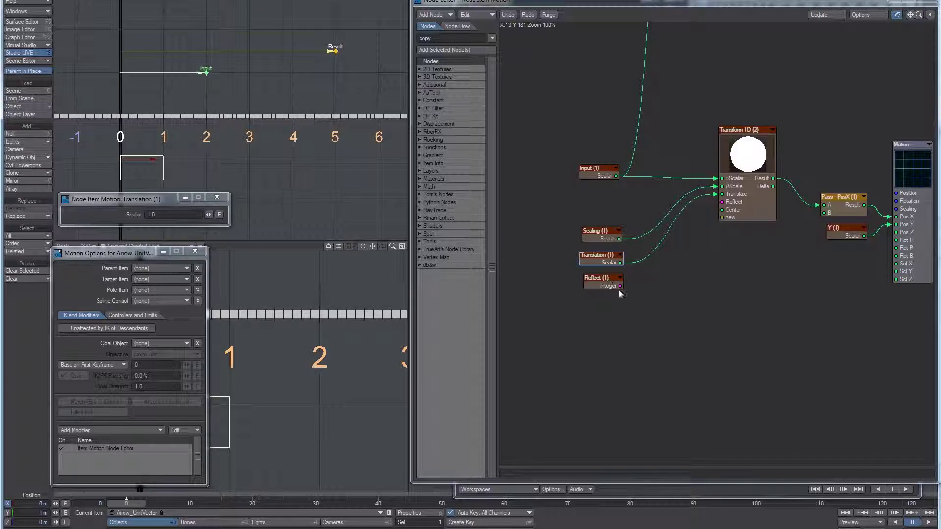
- Connect Reflect (1) to the Transform 1D node's Reflect input and close the Translation (1) settings
left_click_drag(319, 145, 378, 145, "ctrl+alt")
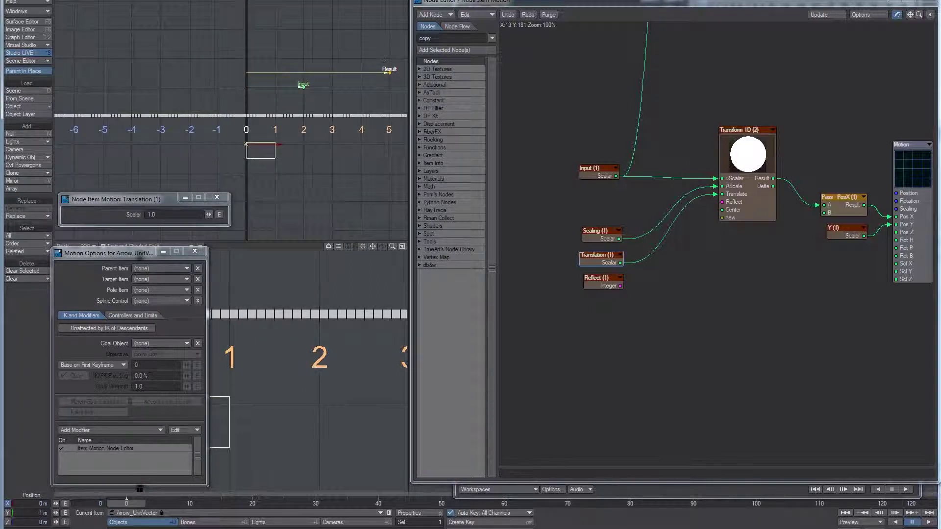
left_click_drag(620, 285, 722, 202)
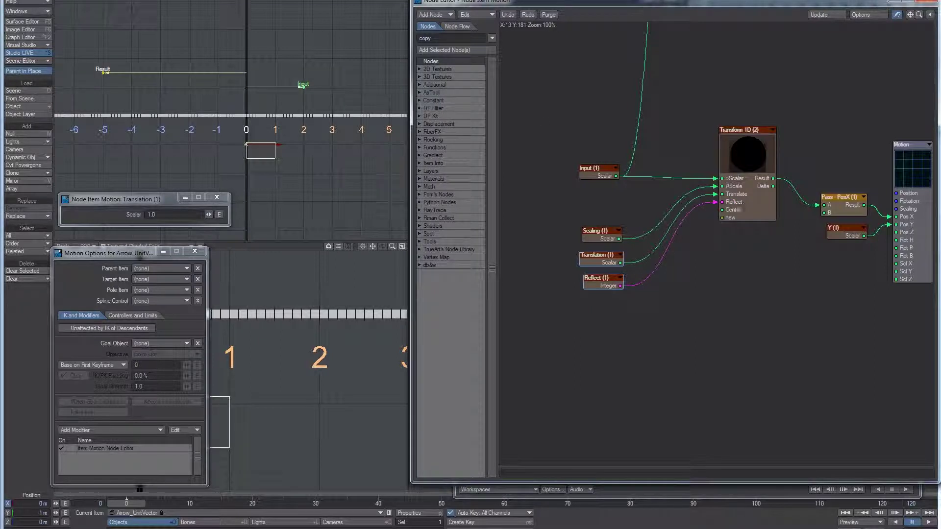
left_click(216, 198)
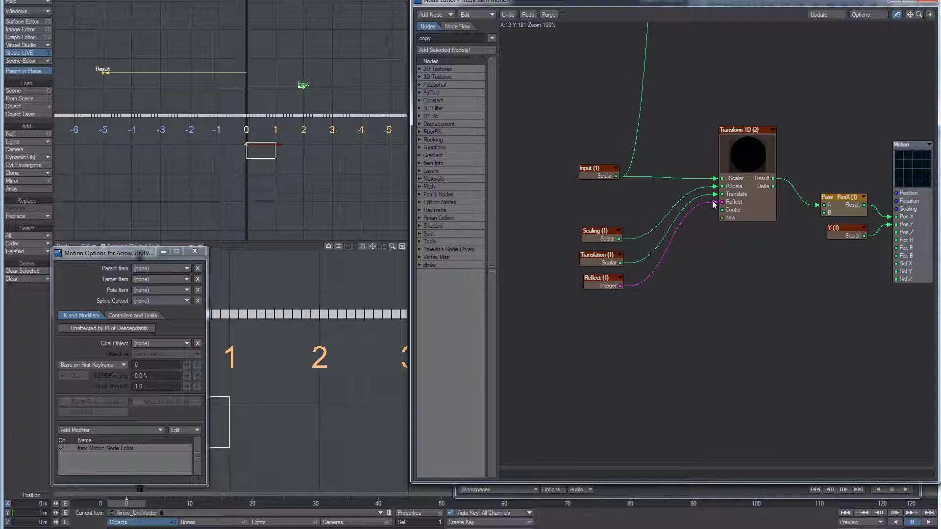
- Switch to the drawing canvas and draw arrows from 0 to 2 and -2, labelling each with its sign and length 2
left_click(588, 528)
left_click_drag(284, 258, 288, 277)
key("ctrl+z")
mouse_move(293, 246)
left_mouse_down()
mouse_move(373, 245)
mouse_move(251, 250)
left_mouse_up()
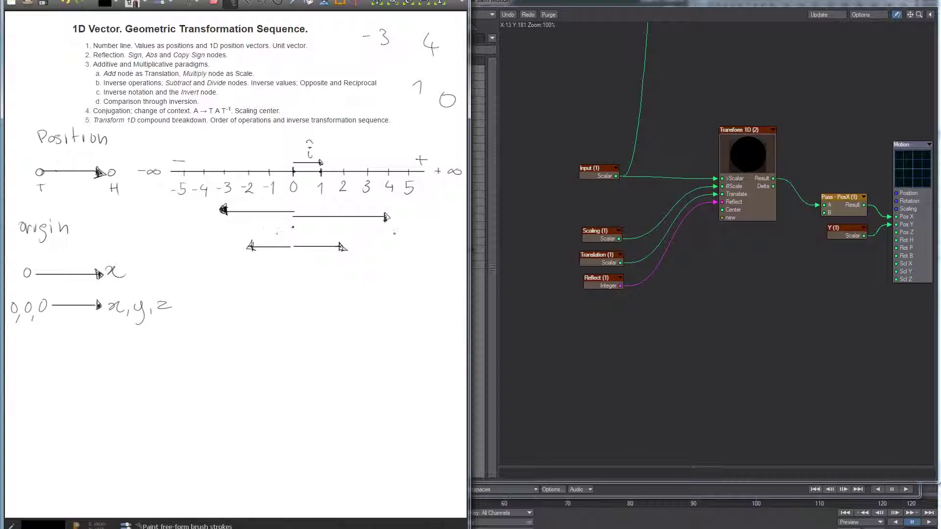
mouse_move(308, 256)
left_mouse_down()
mouse_move(317, 264)
mouse_move(277, 265)
left_mouse_up()
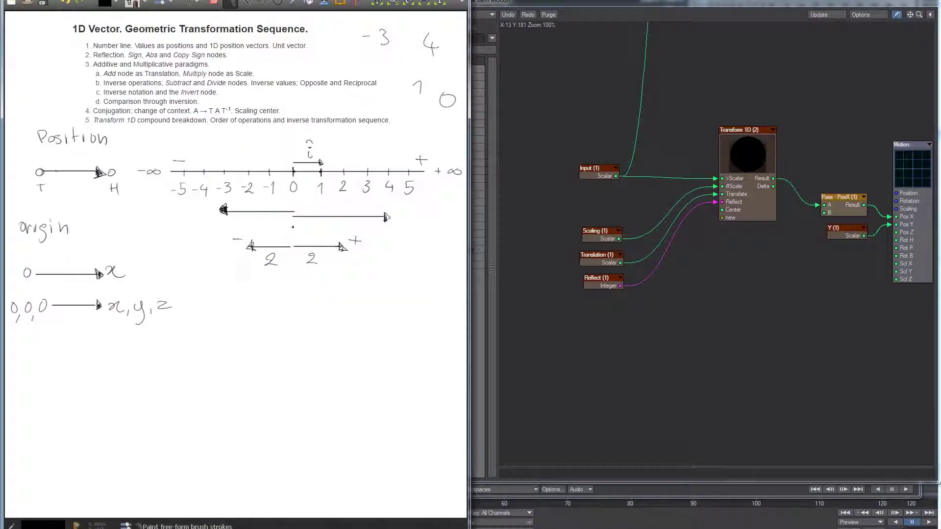
- Circle the two length labels and the plus and minus signs on the opposite arrows
mouse_move(278, 247)
left_mouse_down()
mouse_move(283, 270)
mouse_move(287, 250)
left_mouse_up()
left_click_drag(313, 246, 320, 252)
mouse_move(356, 226)
left_mouse_down()
mouse_move(349, 245)
mouse_move(362, 227)
left_mouse_up()
left_click_drag(242, 227, 233, 250)
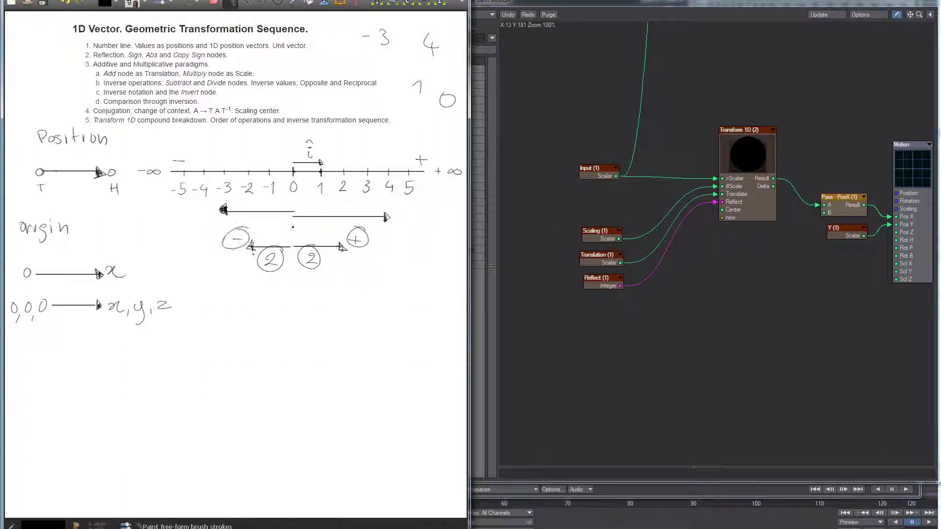
mouse_move(272, 313)
left_mouse_down()
mouse_move(285, 319)
mouse_move(271, 318)
left_mouse_up()
key("ctrl+z")
left_click(240, 305)
left_click(240, 295)
key("ctrl+z")
key("ctrl+z")
left_click_drag(224, 314, 246, 313)
- In LightWave, add a scalar Math Sign node below Transform 1D and connect the Input (1) Scalar output to it
left_click(729, 340)
type("sign")
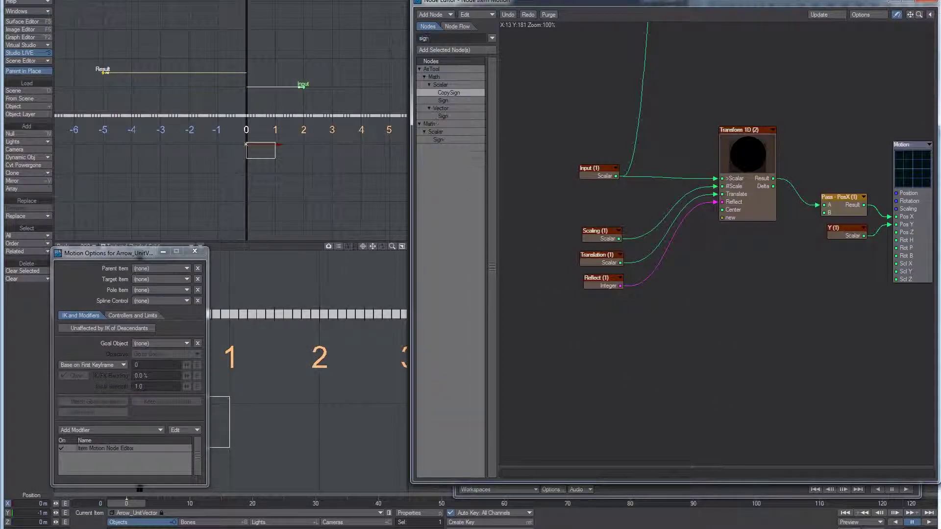
double_click(438, 139)
left_click_drag(715, 240, 740, 293)
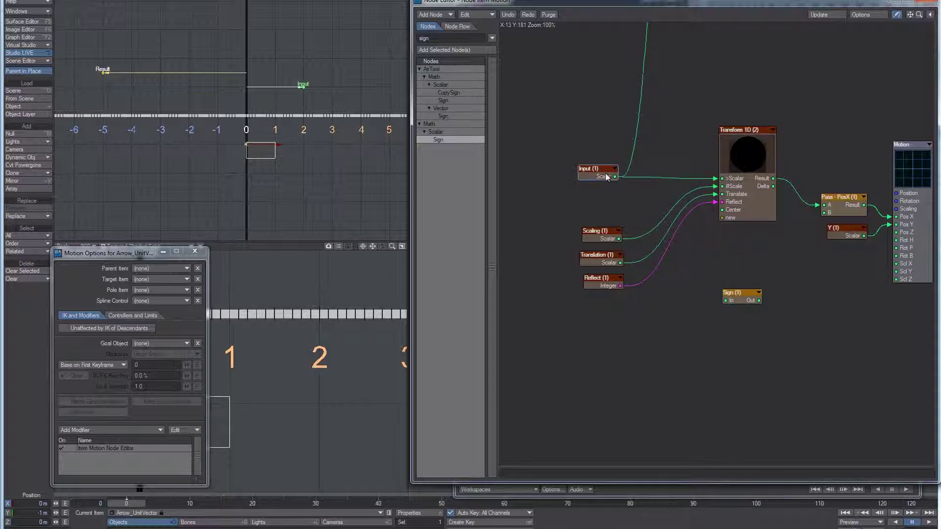
left_click_drag(615, 178, 725, 300)
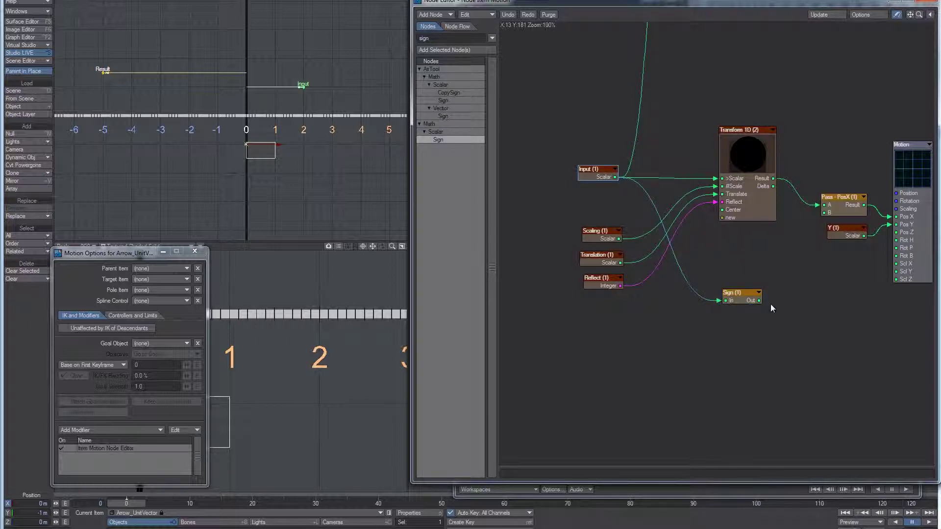
- Set the Input (1) scalar to -2 and inspect the Sign (1) node's output value
mouse_move(759, 301)
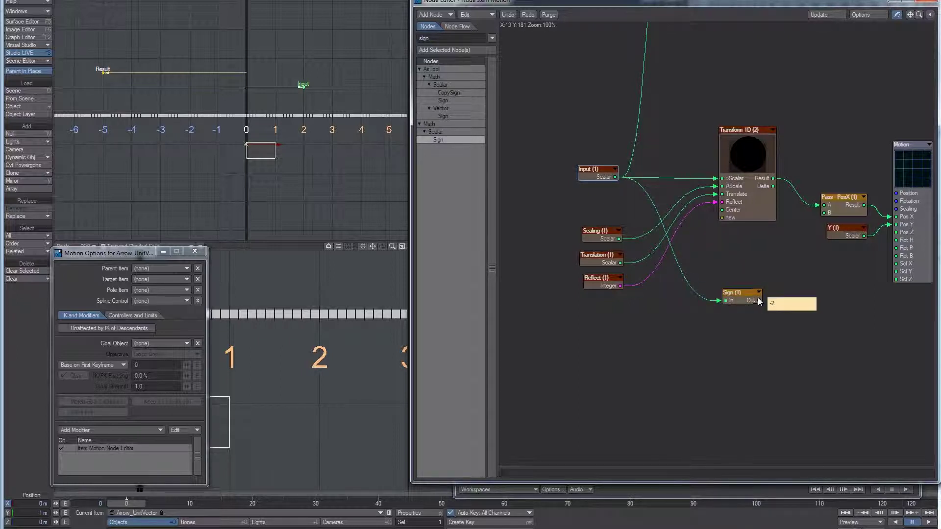
double_click(597, 179)
type("-2")
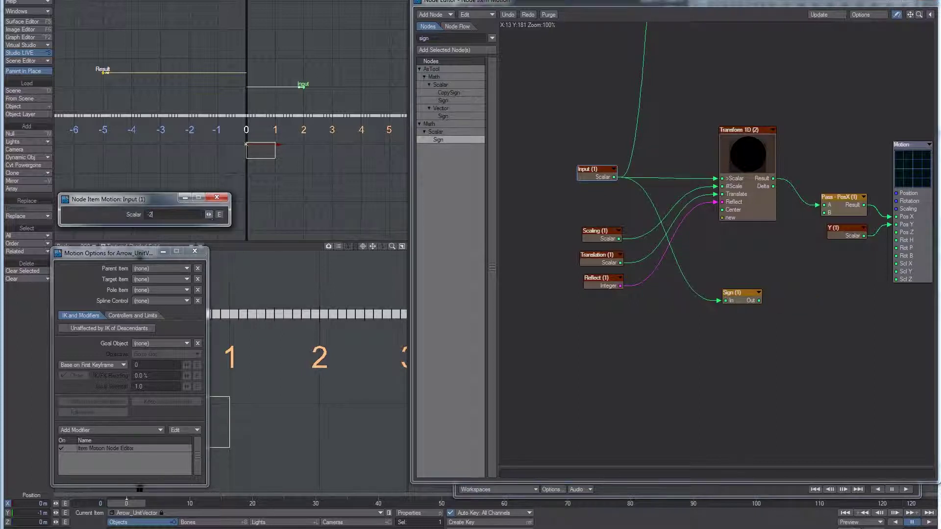
key("Return")
mouse_move(760, 302)
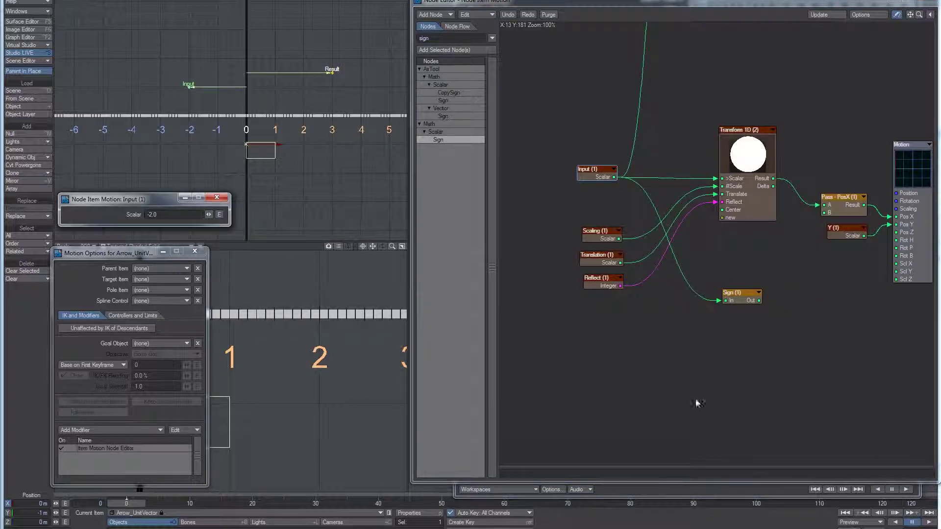
- On the drawing canvas, write the heading "Sign" below ±2, with + → − and − → + beneath it
key("alt+Tab")
left_click_drag(233, 349, 229, 366)
left_click_drag(244, 354, 250, 375)
left_click_drag(265, 356, 274, 366)
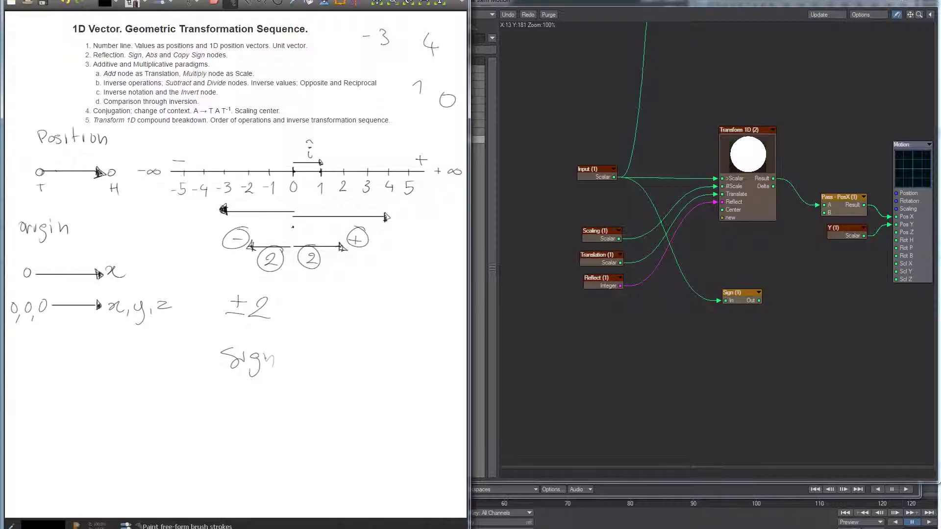
middle_click_drag(198, 387, 179, 365)
left_click_drag(207, 362, 206, 376)
left_click_drag(199, 371, 245, 371)
left_click_drag(240, 365, 247, 399)
left_click_drag(268, 389, 268, 404)
left_click_drag(260, 397, 276, 396)
- In LightWave, add a Math scalar Abs node below Sign (1), connect the Input (1) Scalar output to it and tidy both nodes
left_click(722, 298)
left_click(449, 39)
type("ab")
left_click_drag(442, 115, 726, 359)
left_click_drag(613, 177, 717, 357)
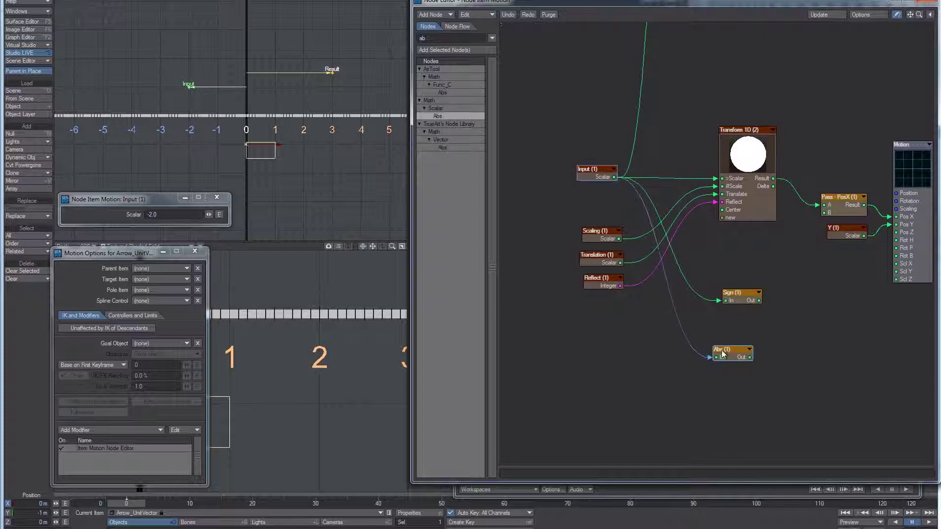
left_click_drag(735, 292, 728, 279)
left_click_drag(728, 349, 727, 338)
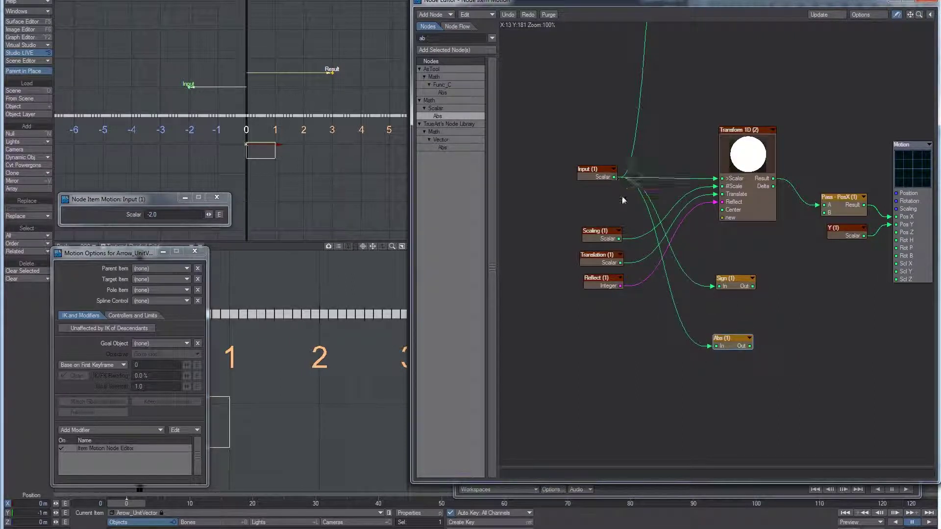
- Inspect the Abs (1) node's output and set the Input (1) scalar to 2
mouse_move(751, 347)
double_click(595, 170)
left_click_drag(157, 215, 96, 214)
type("2")
key("Return")
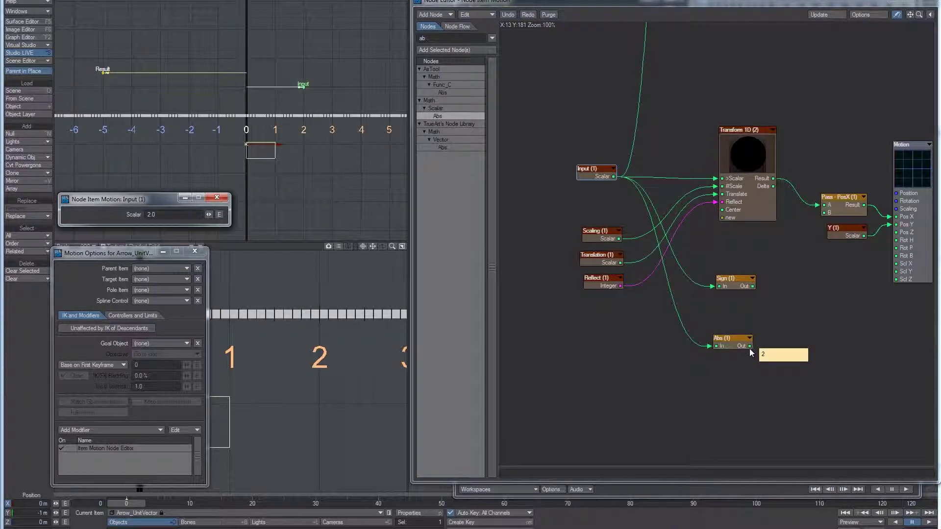
- Switch to the drawing canvas and write "Abs" below the Sign notes, with + → + and − → + beneath it
key("alt+Tab")
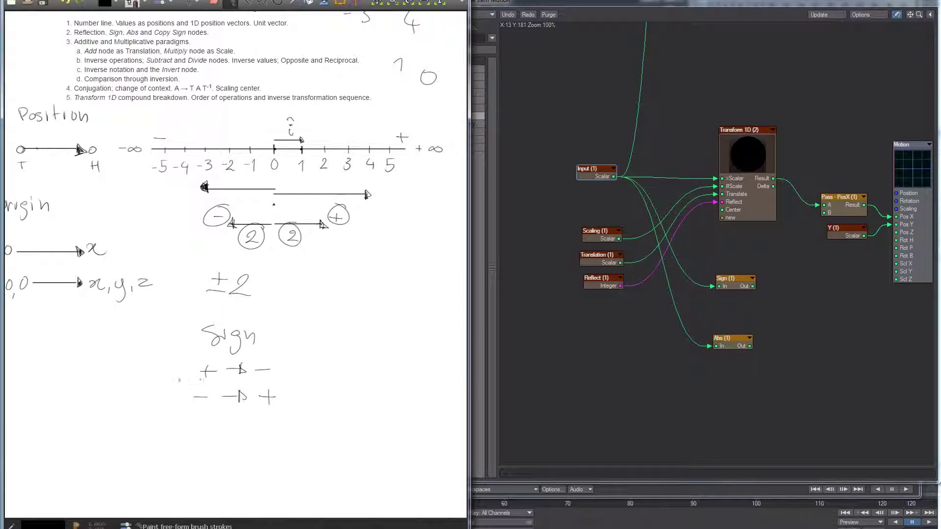
scroll(227, 340, "down", 3)
mouse_move(193, 368)
left_mouse_down()
mouse_move(211, 366)
mouse_move(212, 355)
left_mouse_up()
left_click_drag(223, 339, 234, 376)
left_click_drag(173, 399, 192, 398)
mouse_move(181, 392)
left_mouse_down()
mouse_move(181, 415)
mouse_move(226, 401)
left_mouse_up()
mouse_move(220, 393)
left_mouse_down()
mouse_move(224, 408)
mouse_move(263, 398)
left_mouse_up()
left_click_drag(254, 390, 251, 411)
left_click_drag(202, 439, 222, 440)
left_click_drag(223, 433, 225, 445)
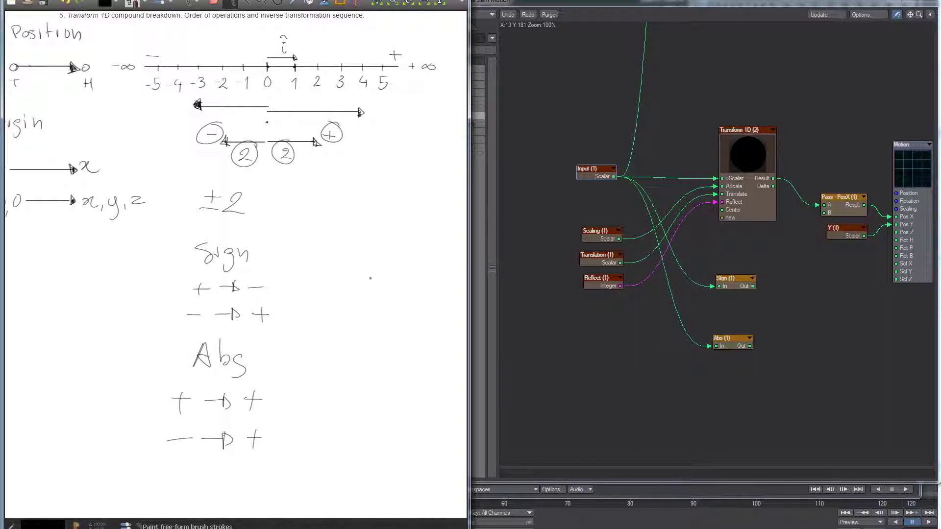
- Write "Changing direction" beside the Sign notes, undoing the badly placed first strokes
left_click_drag(253, 236, 303, 284)
key("ctrl+z")
left_click_drag(315, 239, 319, 247)
key("ctrl+z")
mouse_move(322, 267)
left_mouse_down()
mouse_move(368, 275)
mouse_move(379, 294)
mouse_move(407, 277)
mouse_move(409, 294)
mouse_move(331, 319)
mouse_move(377, 313)
mouse_move(428, 324)
left_mouse_up()
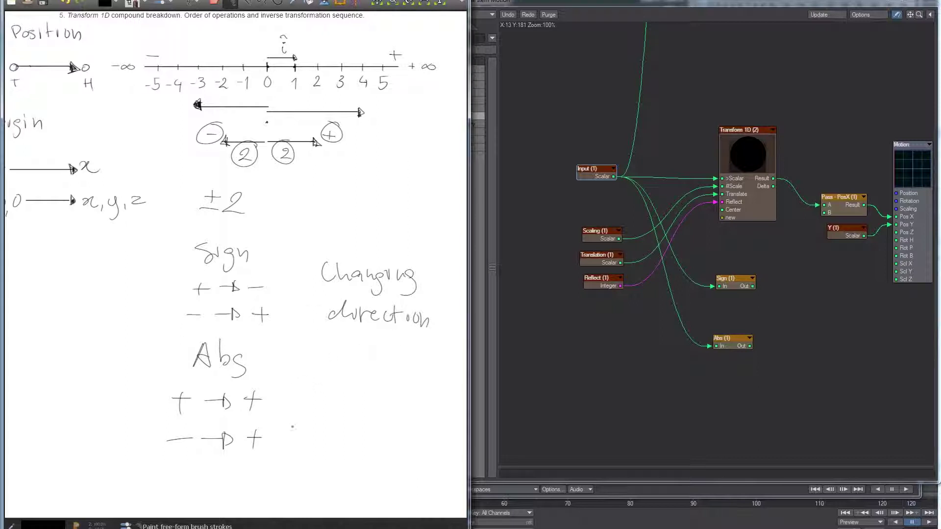
- Write "Returning magnitude" beside the Abs notes, undoing the first attempt at the lettering
mouse_move(305, 373)
left_mouse_down()
mouse_move(327, 386)
mouse_move(343, 375)
mouse_move(360, 380)
mouse_move(338, 386)
left_mouse_up()
key("ctrl+z")
key("ctrl+z")
mouse_move(331, 379)
left_mouse_down()
mouse_move(393, 378)
mouse_move(389, 401)
left_mouse_up()
mouse_move(292, 417)
left_mouse_down()
mouse_move(300, 431)
mouse_move(381, 426)
mouse_move(397, 411)
mouse_move(406, 430)
left_mouse_up()
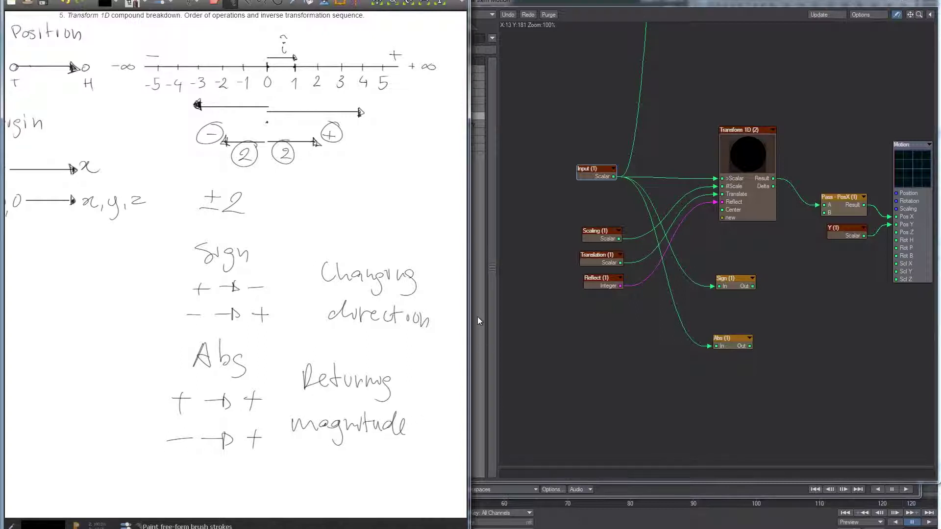
- In LightWave, add a CopySign node to the network and arrange it below the Abs (1) node
left_click(626, 349)
type("copy")
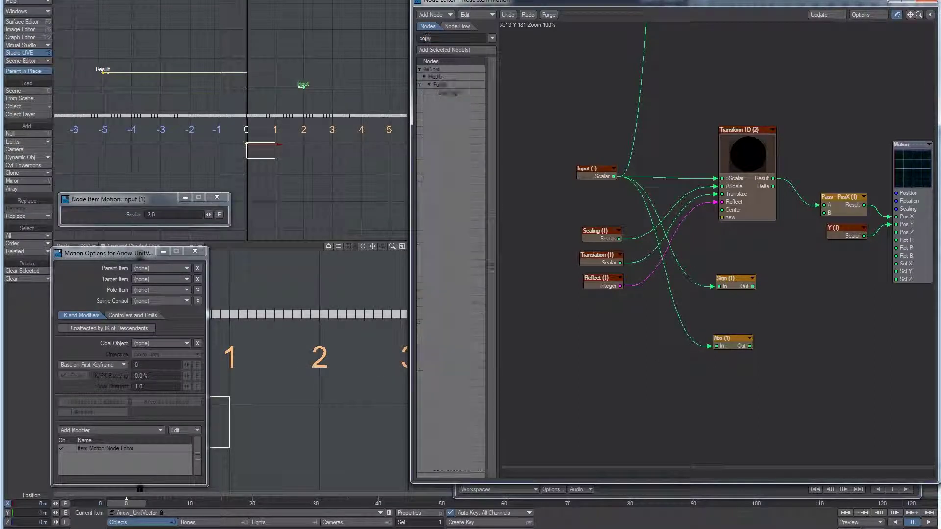
double_click(460, 93)
left_click_drag(727, 243, 738, 387)
middle_click_drag(738, 386, 722, 354)
left_click_drag(723, 357, 726, 359)
left_click_drag(714, 316, 711, 296)
- Make blank space below the notes on the drawing canvas, and in LightWave connect Input (1) Scalar to CopySign (1) In
key("alt+Tab")
mouse_move(177, 391)
middle_mouse_down()
mouse_move(143, 227)
mouse_move(152, 225)
middle_mouse_up()
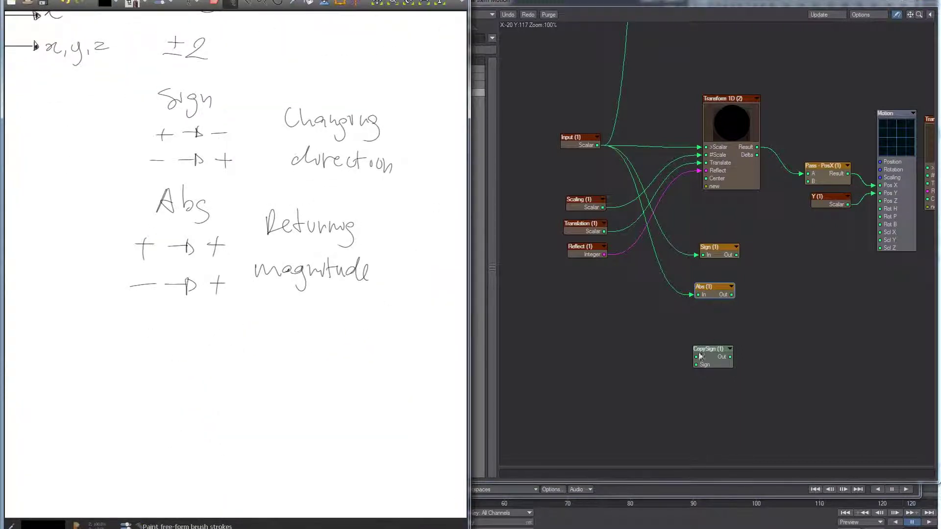
key("alt+Tab")
mouse_move(599, 150)
left_click_drag(597, 145, 713, 363)
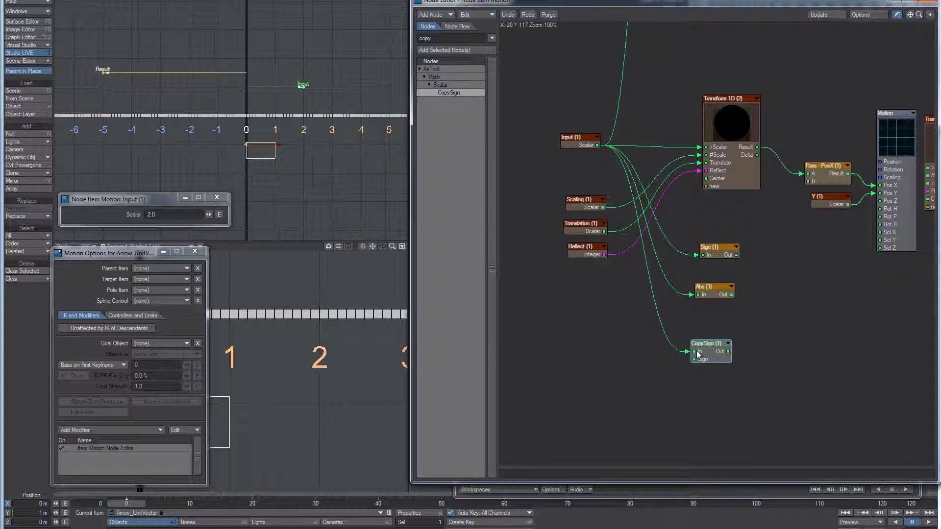
- Duplicate the Input (1) node, place the copy beside CopySign (1) and set its scalar to -999
left_click(572, 142)
key("ctrl+c")
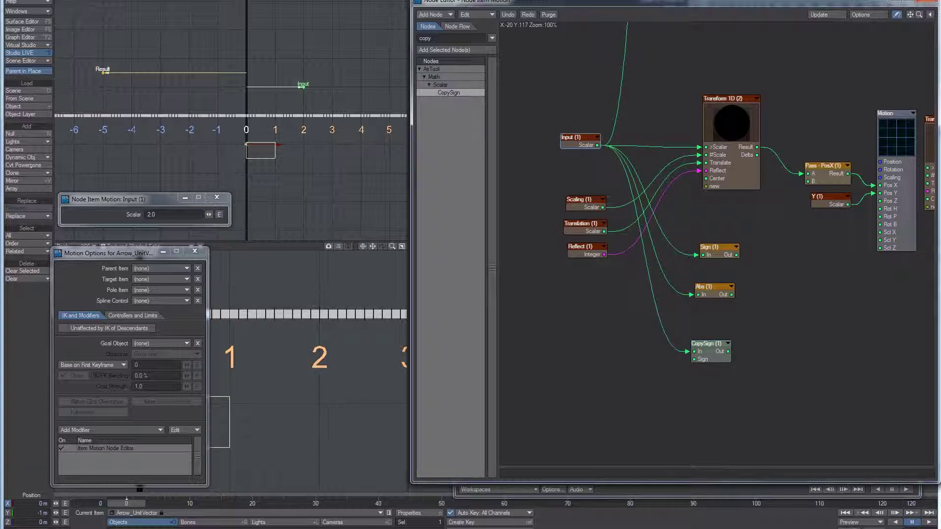
key("ctrl+v")
left_click_drag(718, 248, 633, 370)
left_click(159, 214)
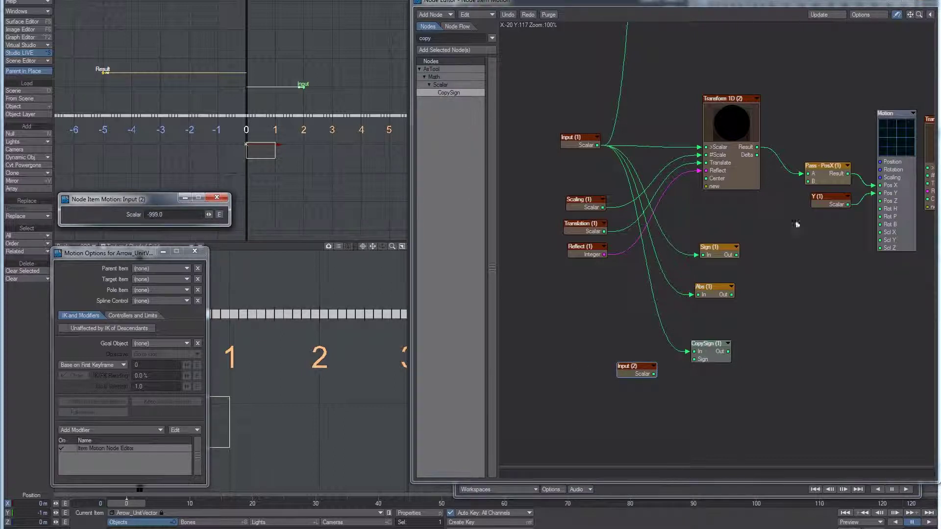
- Connect the Input (2) Scalar output to CopySign (1) Sign, inspect the CopySign output and tidy the two nodes
left_click_drag(654, 373, 685, 367)
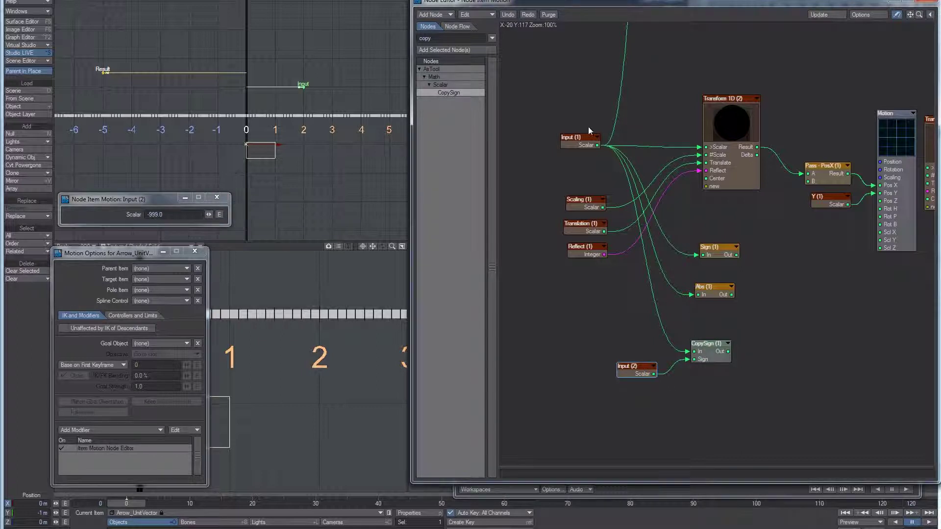
left_click(732, 349)
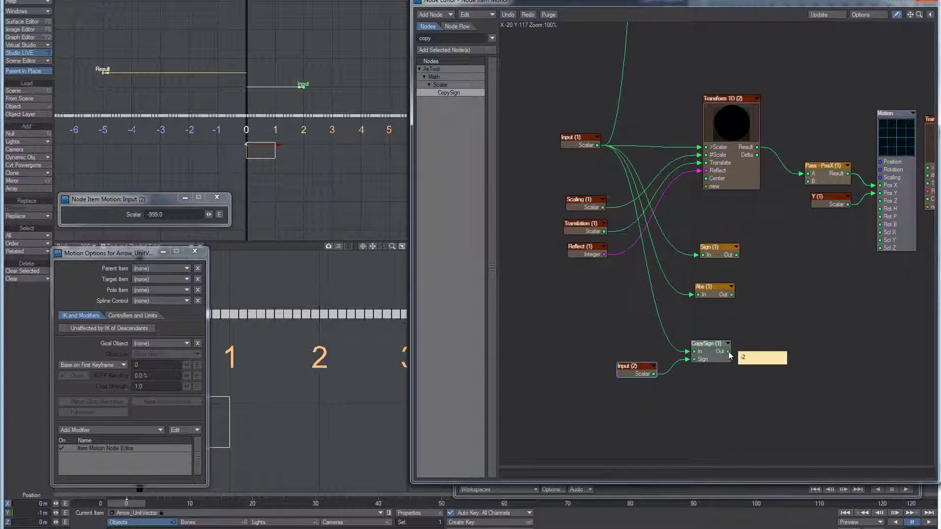
left_click_drag(639, 375, 646, 382)
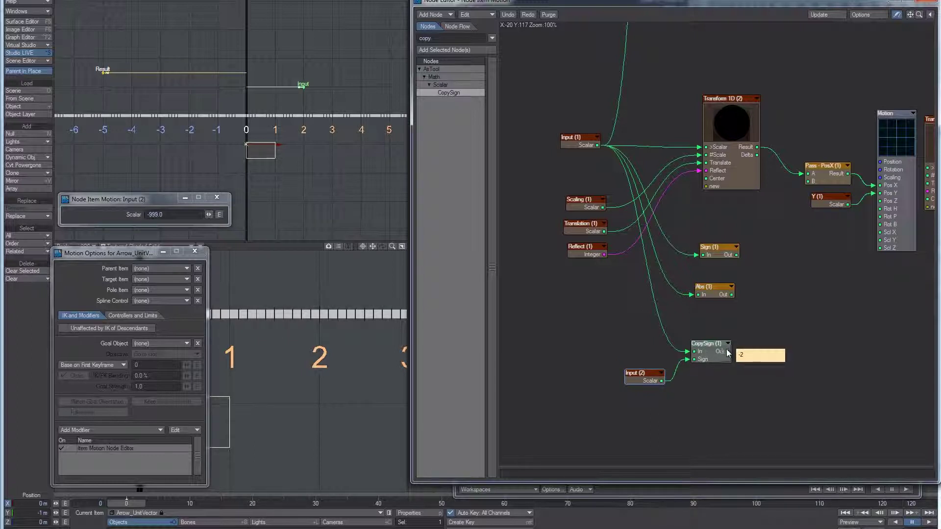
left_click_drag(726, 354, 733, 353)
- Connect the CopySign (1) output to input A of Pass - PosX (1) and set the Input (1) scalar to -2
left_click(577, 145)
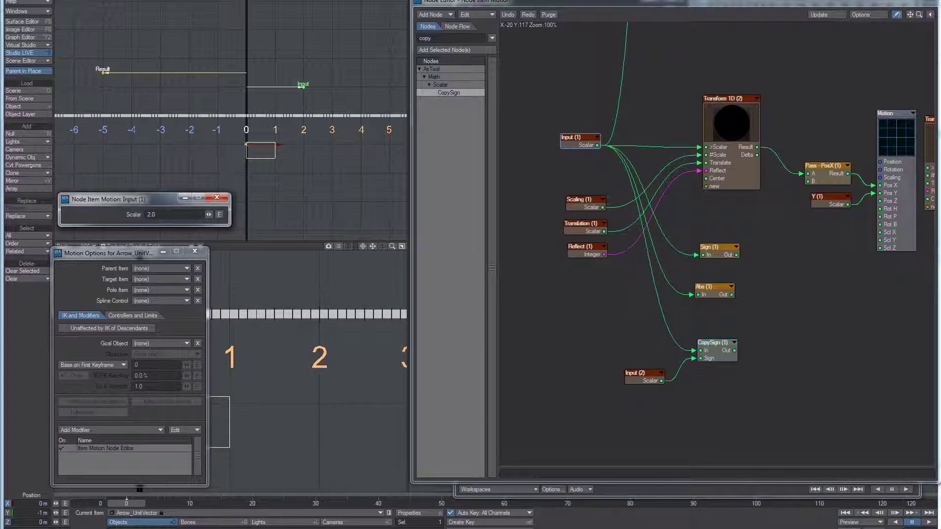
left_click_drag(734, 350, 820, 174)
left_click(171, 215)
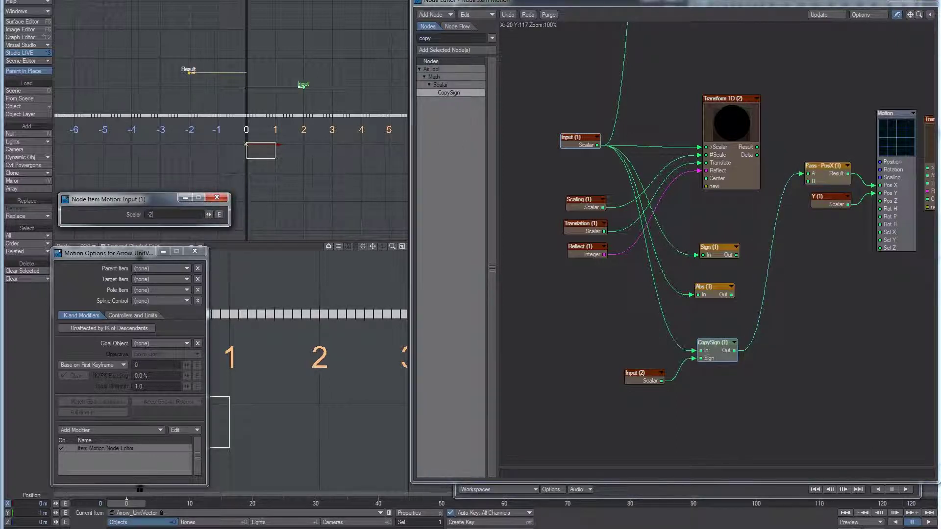
type("-2")
key("Return")
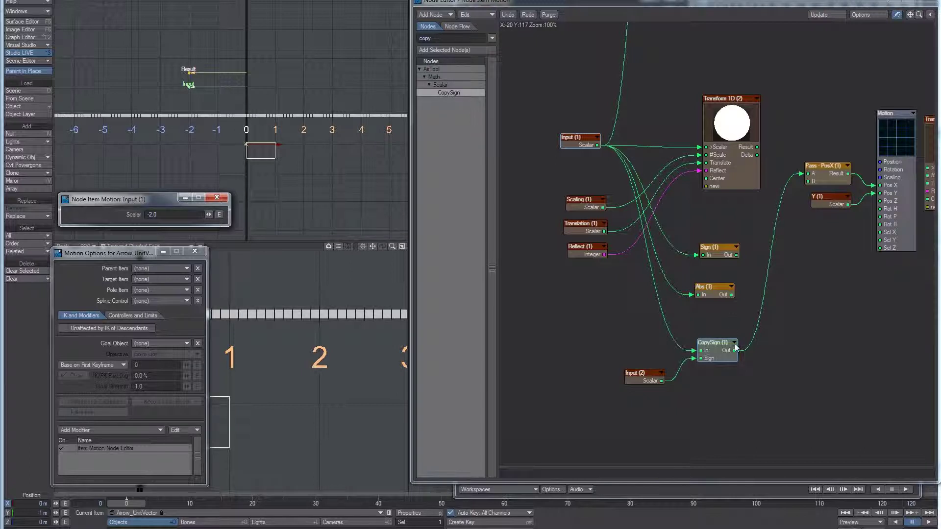
mouse_move(735, 352)
left_click(653, 374)
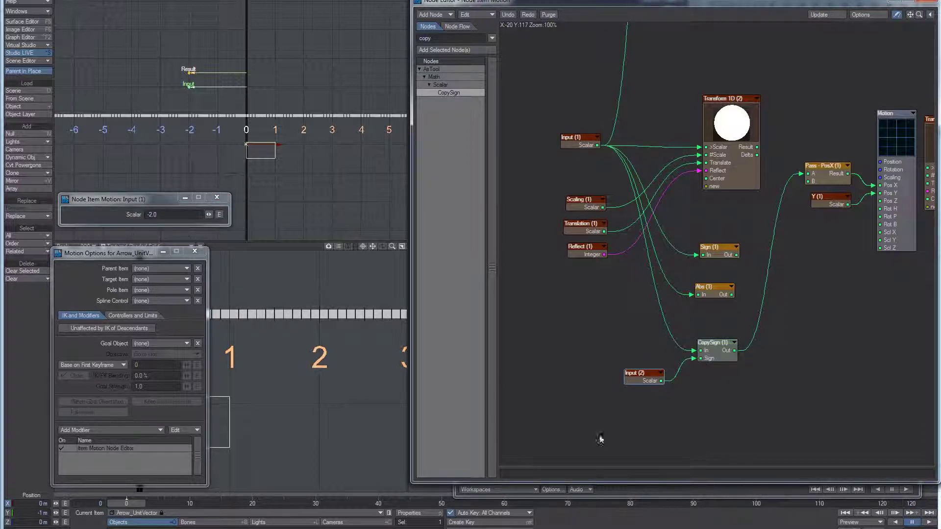
- On the drawing canvas, write the heading "Copy Sign" below the Abs notes, undoing and redrawing letters that come out badly
key("alt+Tab")
mouse_move(119, 332)
left_mouse_down()
mouse_move(126, 352)
mouse_move(135, 341)
left_mouse_up()
mouse_move(143, 338)
left_mouse_down()
mouse_move(146, 377)
mouse_move(147, 362)
left_mouse_up()
left_click_drag(164, 344, 176, 354)
key("ctrl+z")
key("ctrl+z")
key("ctrl+z")
key("ctrl+z")
left_click_drag(137, 329, 142, 355)
left_click_drag(150, 339, 166, 355)
mouse_move(176, 344)
left_mouse_down()
mouse_move(186, 354)
mouse_move(189, 339)
mouse_move(122, 363)
mouse_move(139, 359)
left_mouse_up()
key("ctrl+z")
key("ctrl+z")
key("ctrl+z")
key("ctrl+z")
left_click_drag(150, 345, 150, 346)
left_click_drag(155, 345, 157, 359)
mouse_move(172, 347)
left_mouse_down()
mouse_move(182, 351)
mouse_move(142, 358)
left_mouse_up()
key("ctrl+z")
key("ctrl+z")
key("ctrl+z")
key("ctrl+z")
left_click_drag(151, 344, 164, 354)
mouse_move(171, 347)
left_mouse_down()
mouse_move(181, 347)
mouse_move(165, 375)
mouse_move(117, 406)
left_mouse_up()
left_click_drag(143, 392, 144, 408)
key("ctrl+z")
key("ctrl+z")
left_click_drag(209, 333, 194, 356)
mouse_move(215, 343)
left_mouse_down()
mouse_move(217, 371)
mouse_move(249, 357)
left_mouse_up()
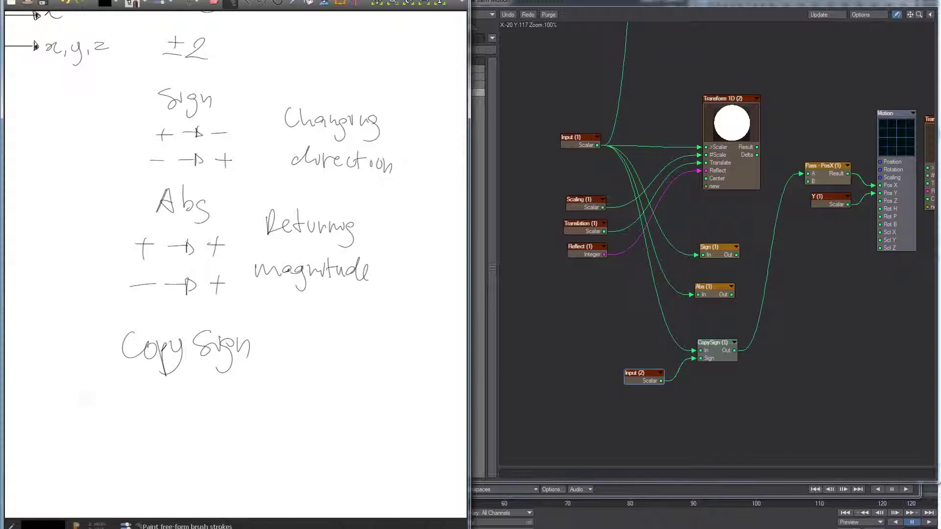
- Write "in: magnitude or length" beneath the Copy Sign heading
mouse_move(96, 400)
left_mouse_down()
mouse_move(157, 392)
mouse_move(172, 411)
left_mouse_up()
left_click_drag(182, 398, 195, 398)
left_click_drag(198, 392, 212, 402)
mouse_move(214, 392)
left_mouse_down()
mouse_move(252, 379)
mouse_move(272, 394)
left_mouse_up()
mouse_move(281, 393)
left_mouse_down()
mouse_move(323, 402)
mouse_move(322, 416)
left_mouse_up()
left_click_drag(335, 385, 335, 404)
mouse_move(343, 383)
left_mouse_down()
mouse_move(349, 403)
mouse_move(347, 387)
left_mouse_up()
- In red, circle "in:" and draw a short horizontal straight line below the end of that note
key("x")
mouse_move(113, 368)
left_mouse_down()
mouse_move(80, 396)
mouse_move(110, 369)
left_mouse_up()
mouse_move(371, 429)
left_mouse_down("shift")
mouse_move(437, 426)
mouse_move(332, 427)
mouse_move(454, 429)
mouse_move(417, 426)
mouse_move(428, 428)
left_mouse_up("shift")
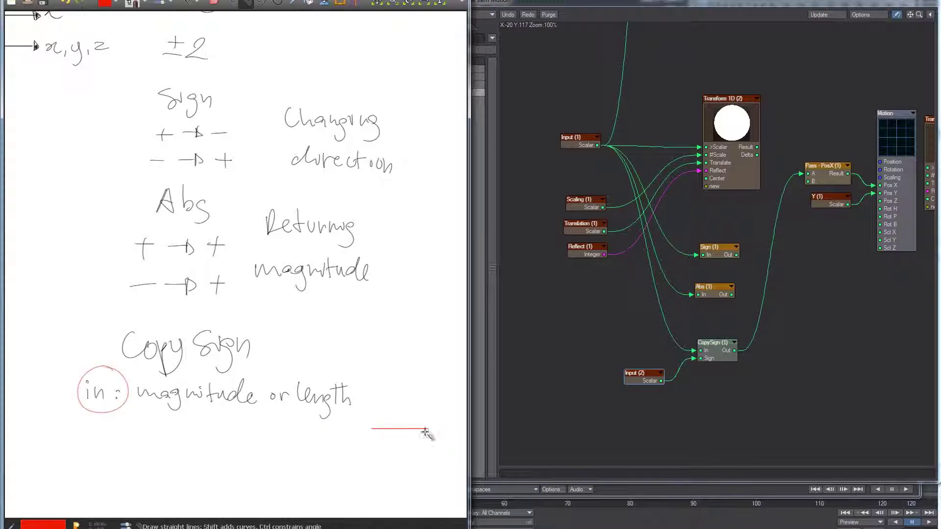
- Write "Sign: direction" in black below the "in:" note
key("x")
mouse_move(80, 441)
left_mouse_down()
mouse_move(91, 430)
mouse_move(161, 446)
mouse_move(244, 444)
mouse_move(240, 435)
mouse_move(262, 451)
left_mouse_up()
- In blue, circle "Sign:" and mark arrowheads at the ends of the red line
key("d")
key("d")
key("d")
left_click_drag(103, 423, 89, 433)
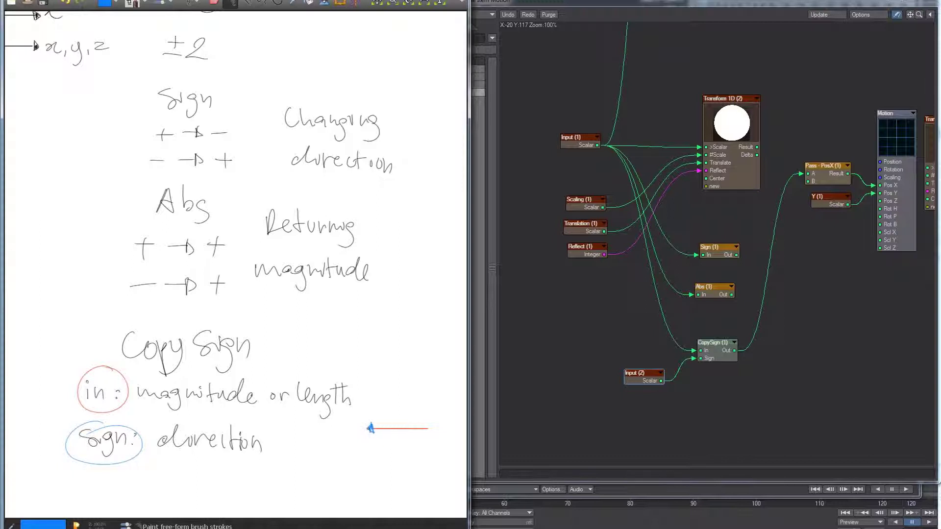
left_click_drag(427, 426, 426, 437)
- In LightWave, select Instancer_Points in the Scene Editor and open its Points instance generator from the object properties
left_click(587, 370)
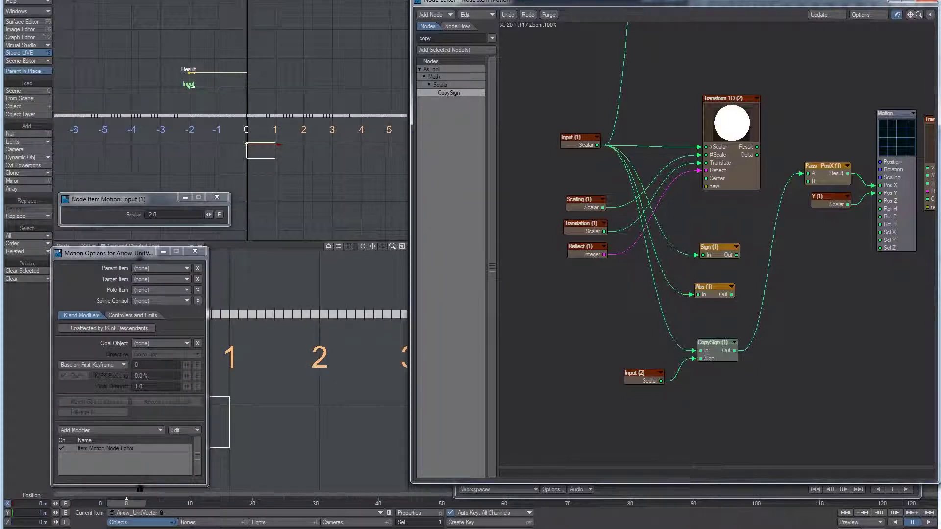
left_click(696, 490)
left_click(556, 73)
key("p")
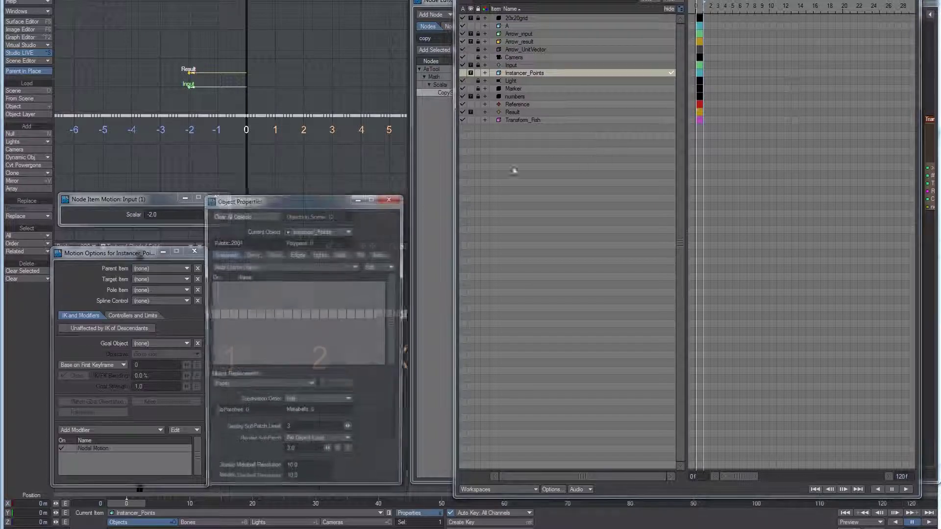
left_click(385, 254)
left_click(168, 202)
left_click(223, 199)
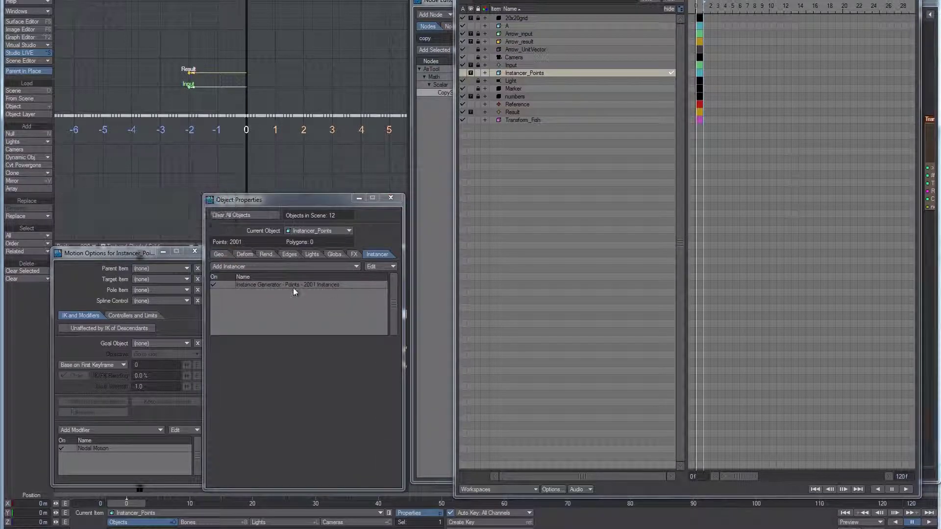
double_click(275, 284)
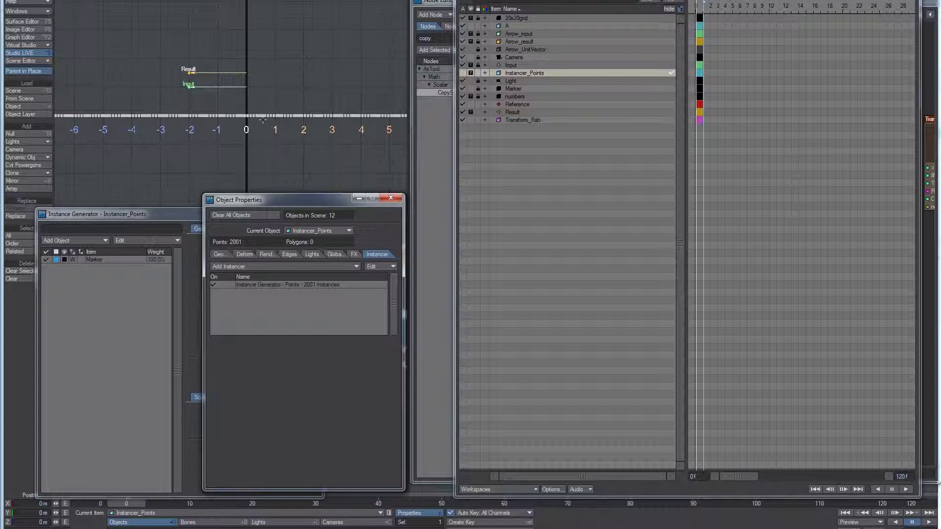
- Toggle the Points instance generator off and on to compare the number line at different zoom levels
scroll(263, 119, "up", 4)
left_click(216, 283)
left_click(216, 284)
left_click(216, 284)
scroll(232, 120, "down", 6)
scroll(233, 120, "up", 4)
scroll(230, 121, "up", 2)
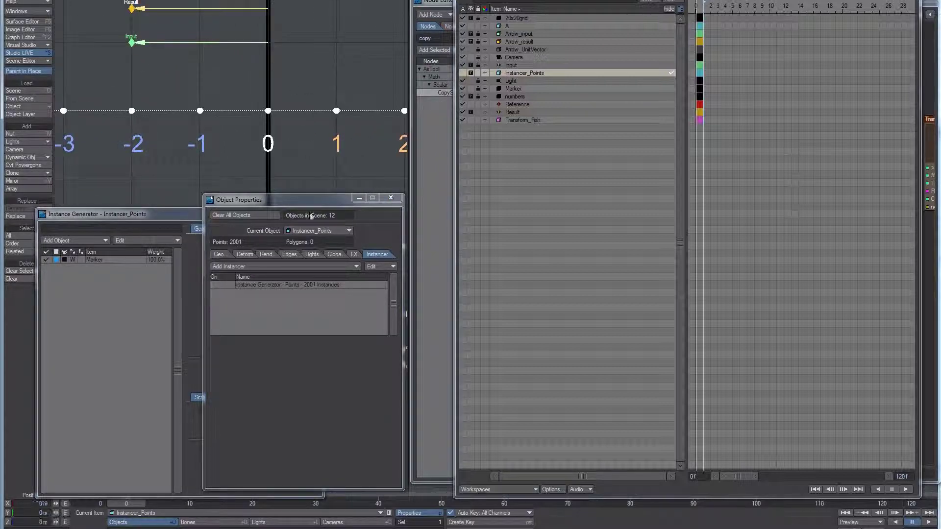
left_click(217, 283)
- Open the node network of the Marker instance in the Instance Generator and examine its nodes
double_click(265, 284)
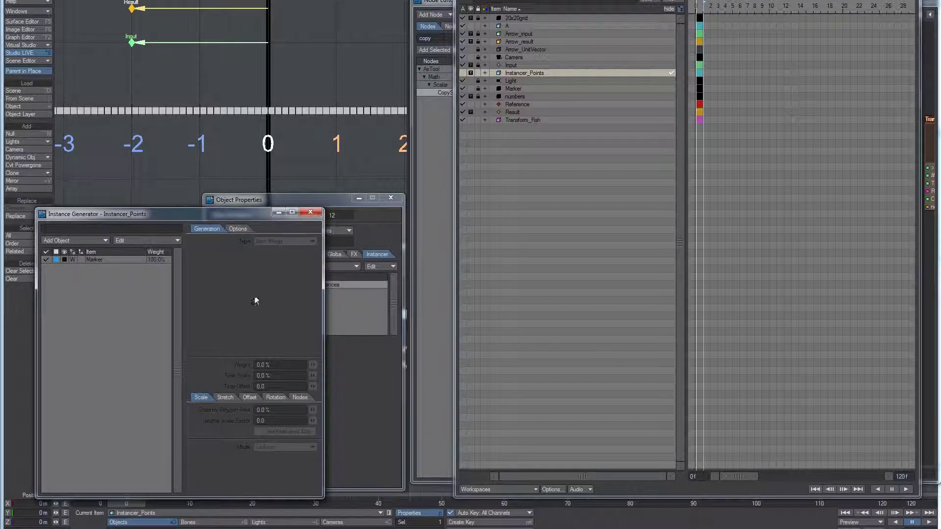
left_click(134, 258)
left_click(297, 396)
left_click(296, 412)
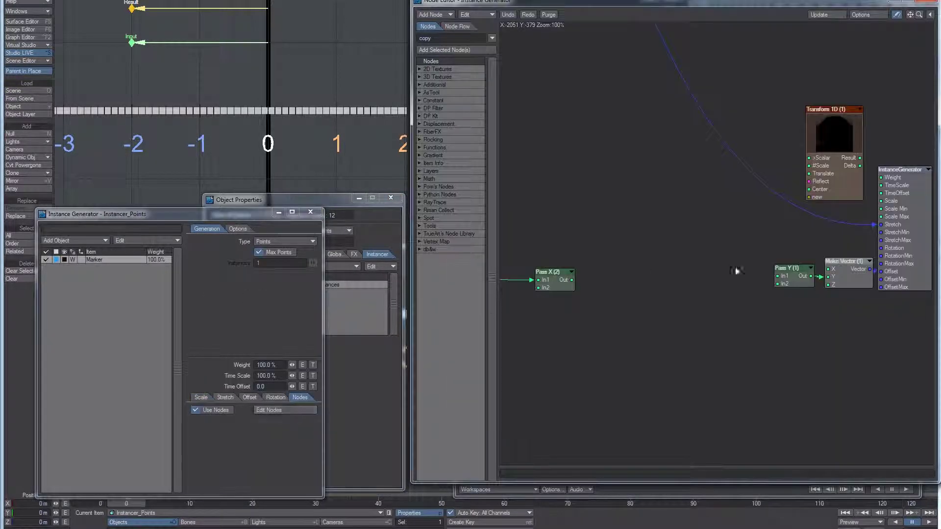
middle_click_drag(665, 256, 940, 460)
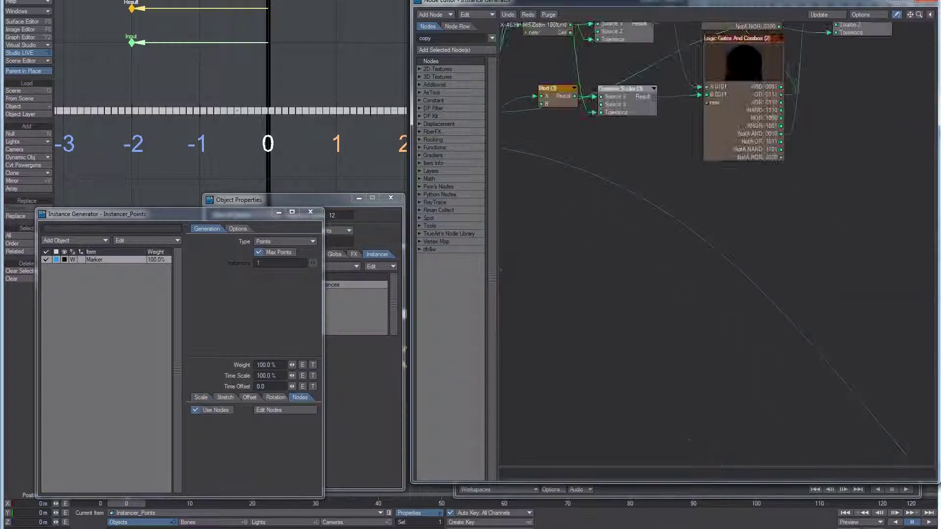
key("a")
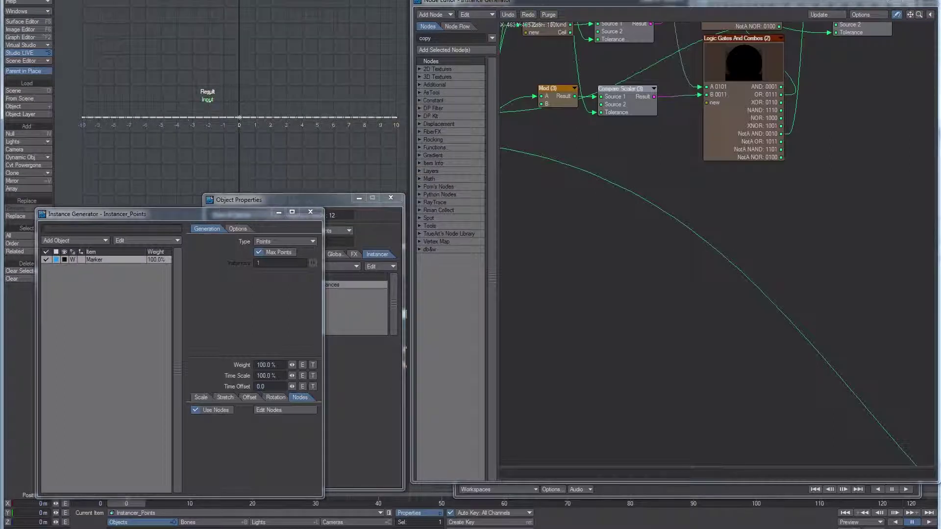
- Connect the Out of Pass X (2) to In1 of Pass Y (1) in the Marker instance's node network
left_click(367, 289)
middle_click_drag(796, 320, 510, 102)
middle_click_drag(887, 328, 595, 173)
mouse_move(574, 277)
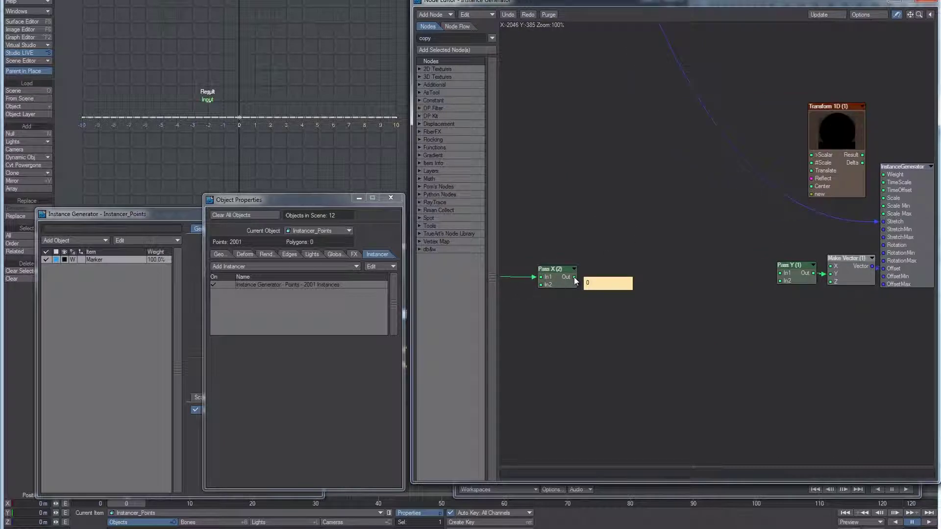
left_click_drag(574, 277, 780, 273)
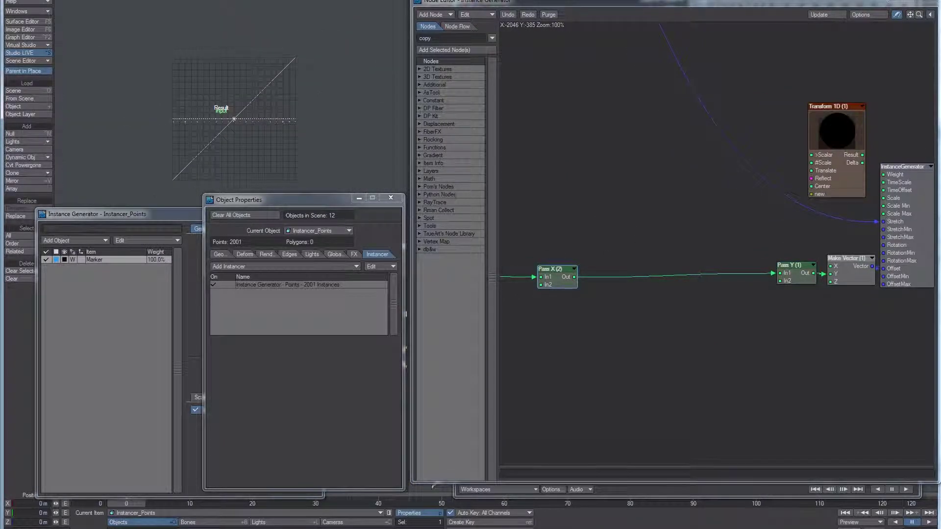
scroll(313, 37, "up", 10)
left_click_drag(314, 36, 277, 52, "alt")
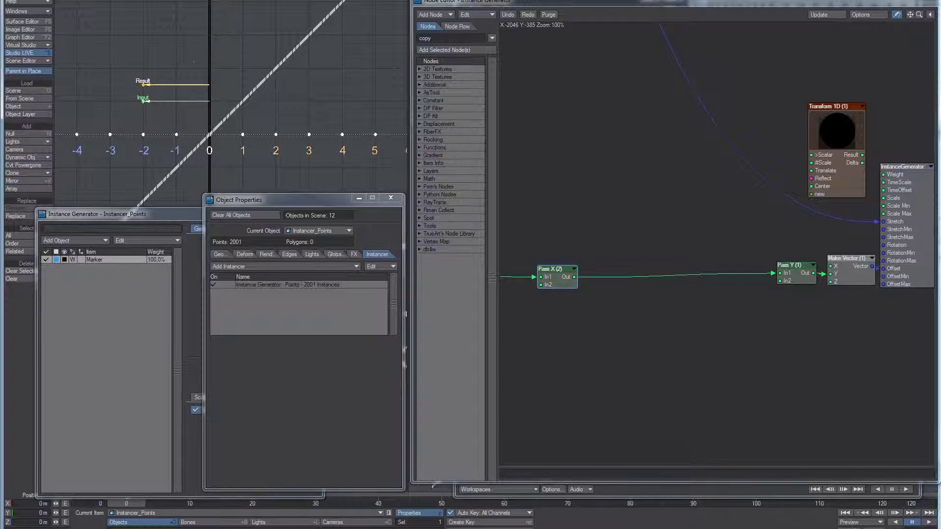
- Space the Pass X (2) and Pass Y (1) nodes farther apart to make room between them
left_click_drag(804, 280, 800, 285)
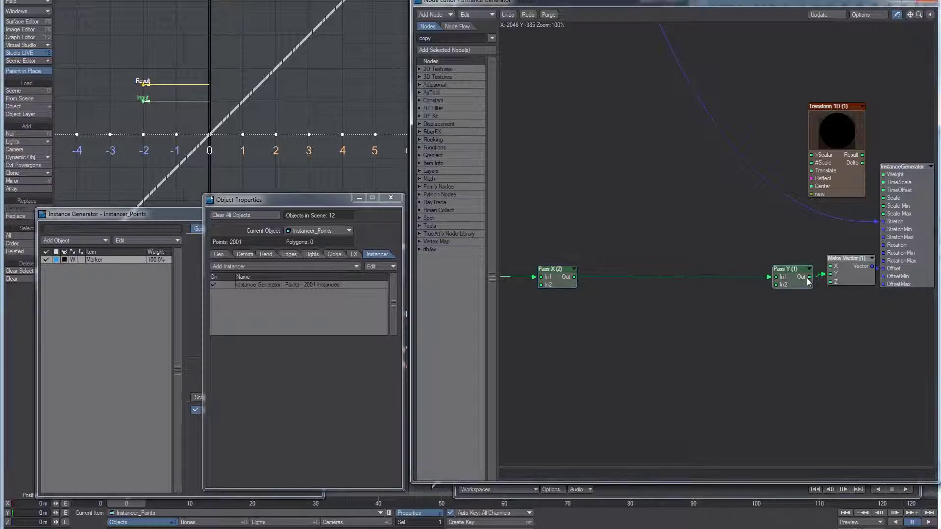
left_click_drag(554, 271, 515, 273)
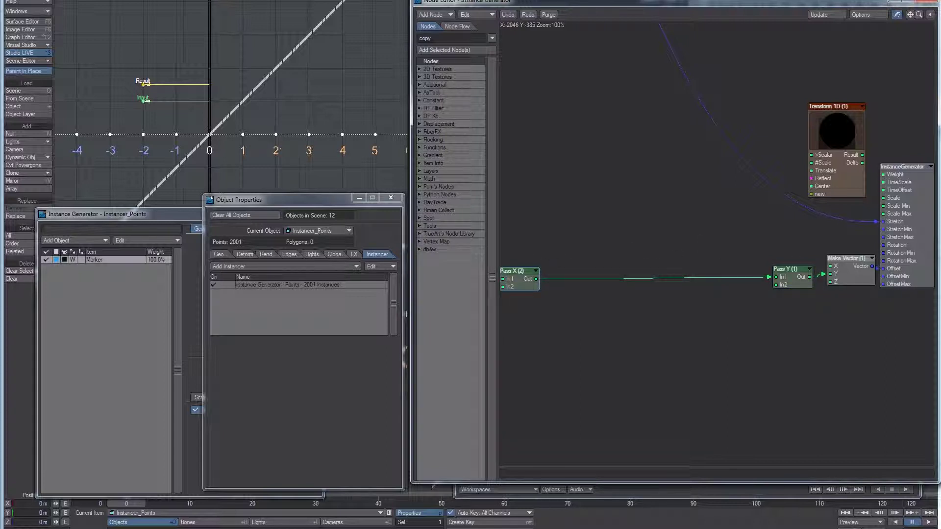
left_click(685, 221)
left_click_drag(790, 275, 794, 274)
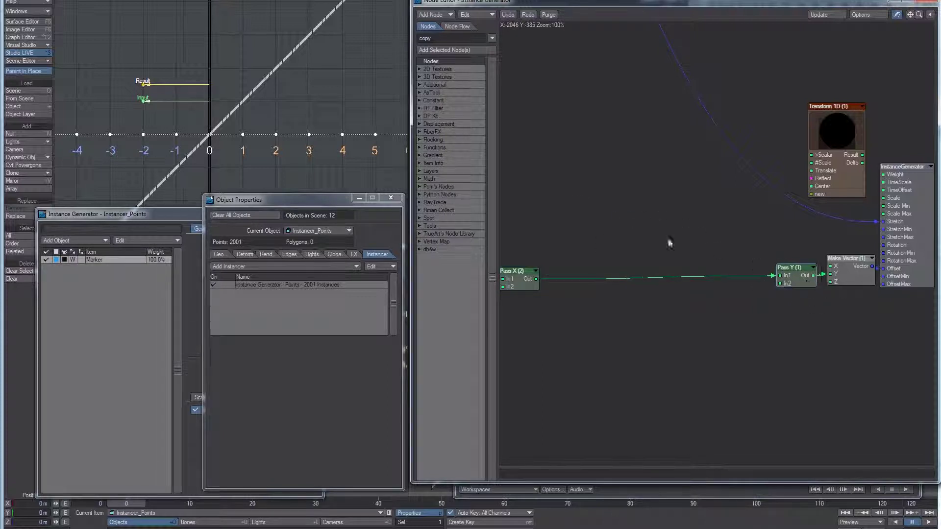
- Search the node list for CopySign and add it to the empty area above the Pass X to Pass Y connection
left_click(444, 39)
type("copy s")
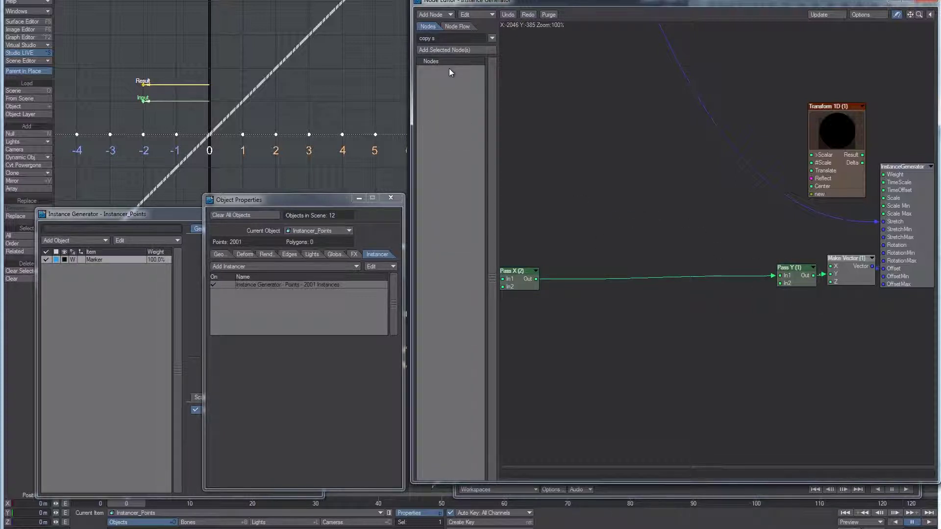
type("ig")
left_click_drag(453, 37, 418, 37)
type("cop")
left_click_drag(458, 98, 638, 162)
- Add an AsTool Sqrt node and wire it between Pass X (2) and Pass Y (1)
left_click_drag(436, 37, 418, 38)
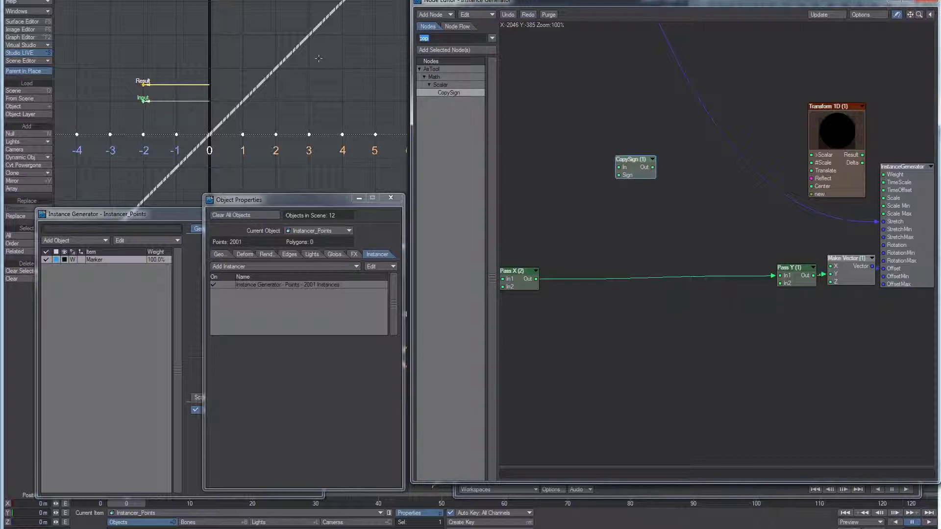
type("sq")
double_click(450, 92)
left_click_drag(711, 240, 659, 238)
left_click_drag(536, 278, 779, 275)
left_click_drag(670, 248, 692, 288)
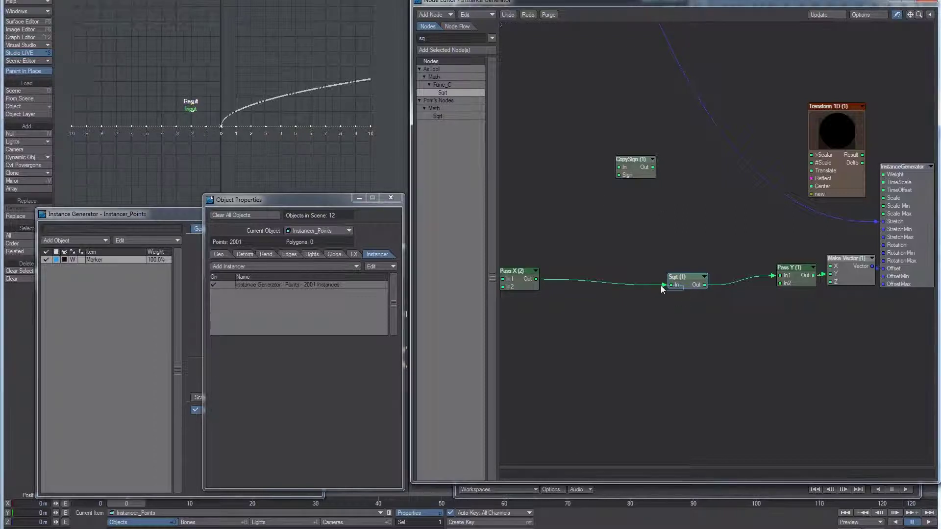
left_click_drag(681, 277, 663, 275)
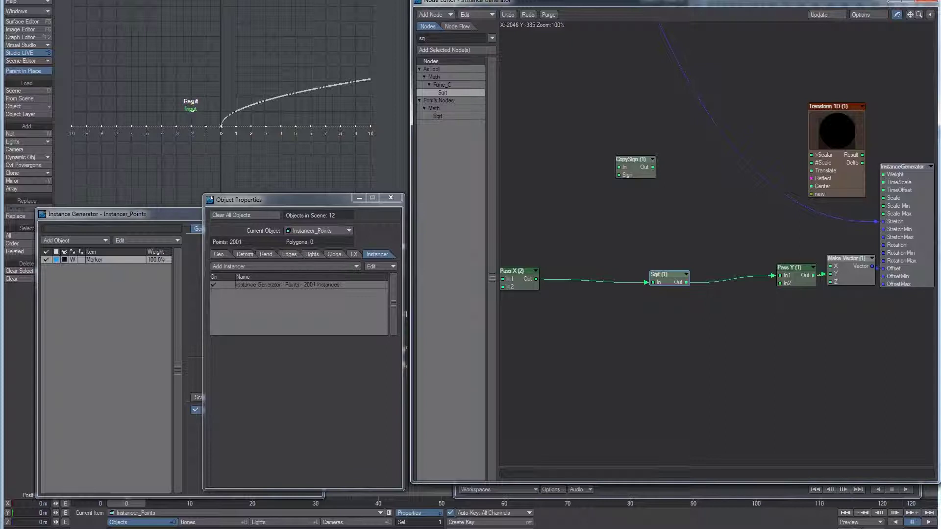
- Switch to the sketch notes and handwrite √−4 beside the Abs notes
key("alt+Tab")
middle_click_drag(443, 309, 271, 280)
left_click_drag(291, 224, 365, 222)
key("ctrl+z")
key("d")
mouse_move(275, 220)
left_mouse_down()
mouse_move(283, 232)
mouse_move(324, 210)
left_mouse_up()
left_click_drag(296, 222, 325, 229)
left_click_drag(322, 225, 320, 242)
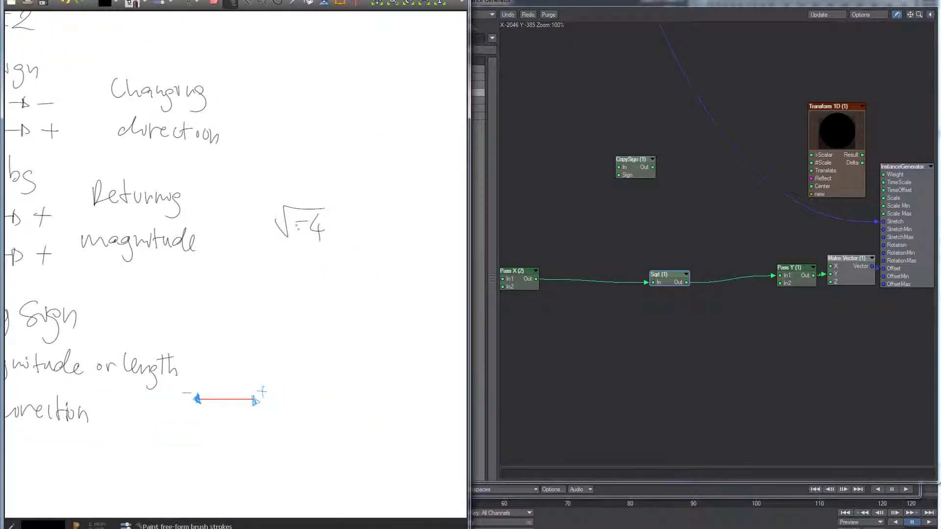
- Back in LightWave, add a second Sqrt node near CopySign, open its properties with In at -4.0, and check its output value
key("alt+Tab")
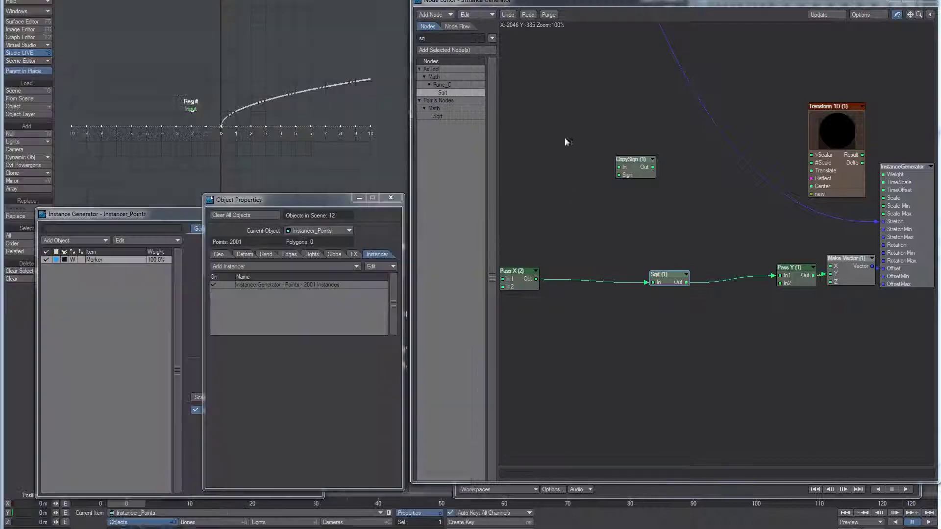
double_click(451, 95)
left_click_drag(708, 240, 562, 114)
double_click(562, 115)
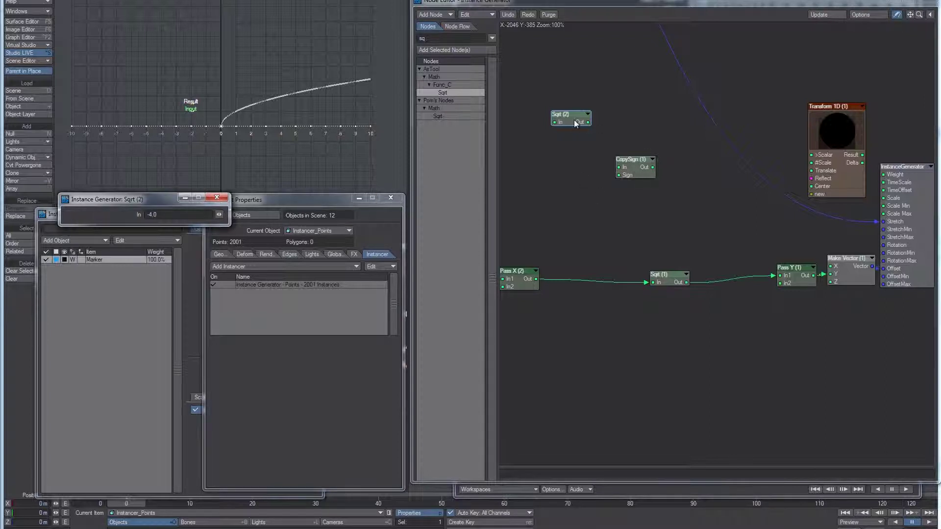
mouse_move(588, 123)
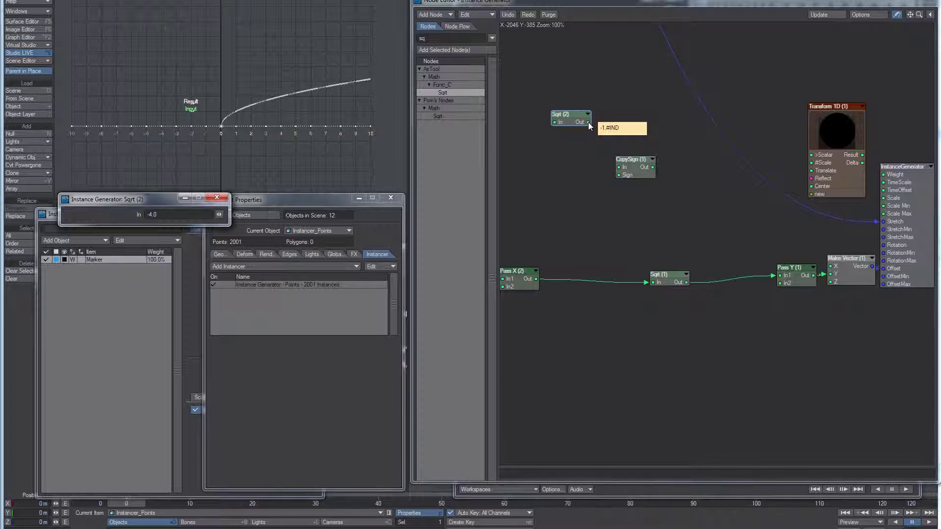
- Add a Math Scalar Abs node and wire it between Pass X (2) and Sqrt (1)
mouse_move(664, 278)
left_mouse_down()
mouse_move(647, 278)
mouse_move(676, 281)
left_mouse_up()
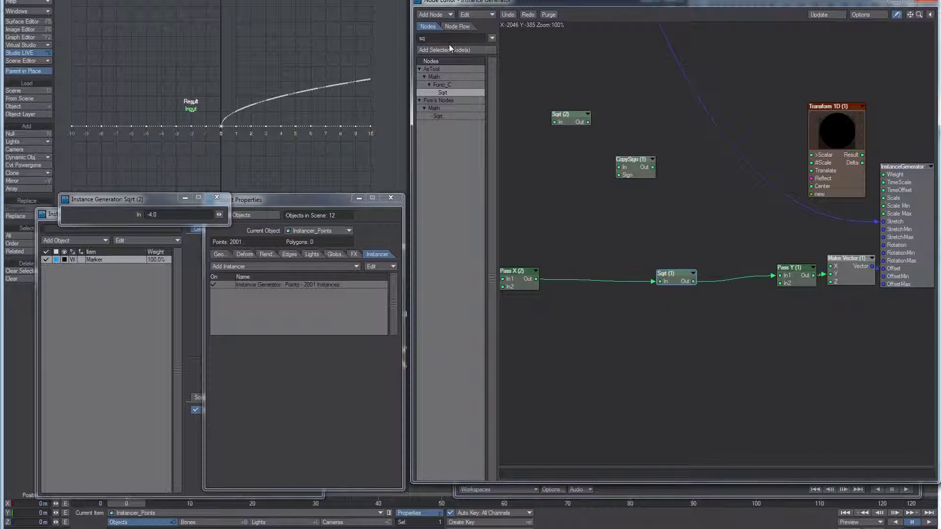
type("abs")
left_click_drag(438, 116, 585, 264)
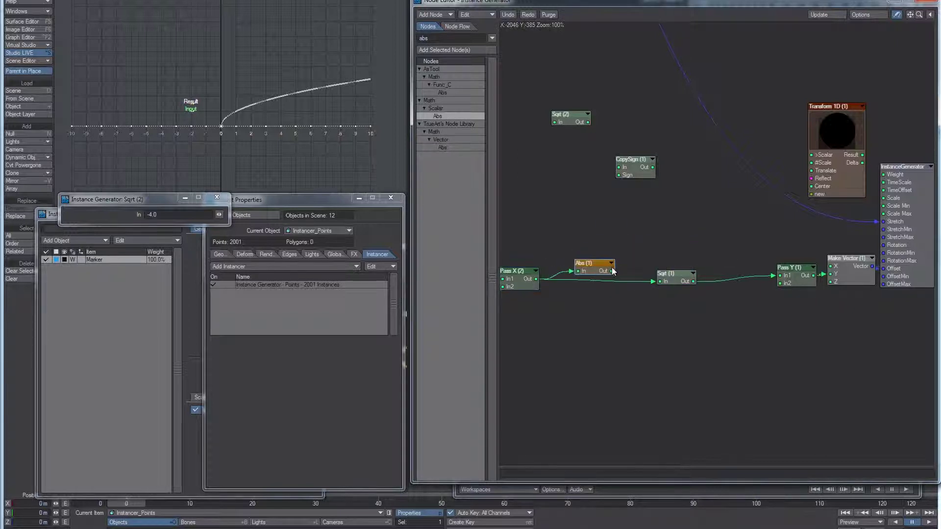
left_click_drag(675, 283, 670, 280)
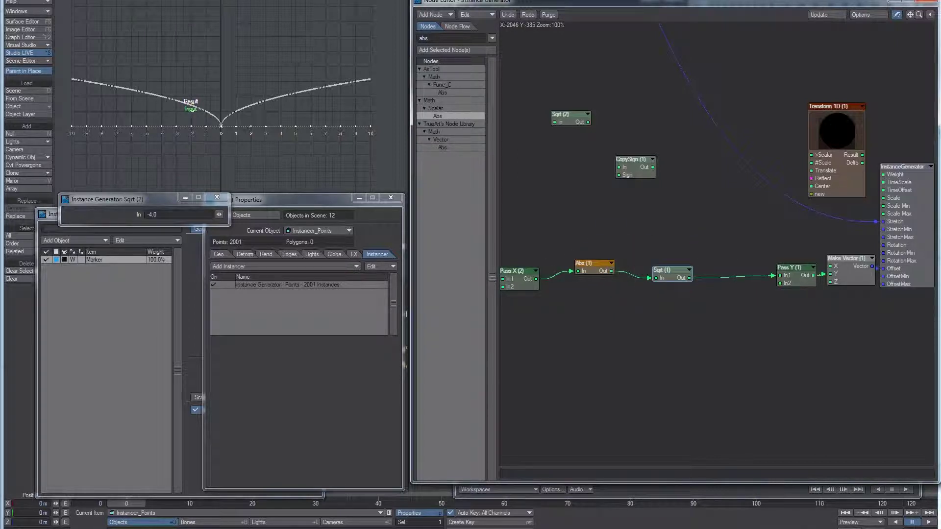
left_click_drag(589, 263, 588, 265)
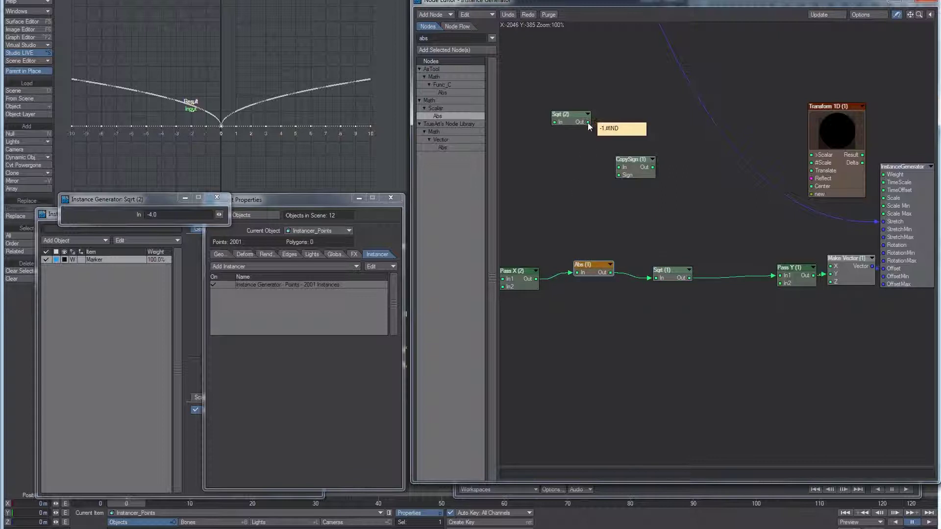
- Wire CopySign before Pass Y (1), feeding its In from Sqrt (1) and its Sign from Pass X (2)
scroll(240, 91, "up", 2)
scroll(242, 91, "down", 1)
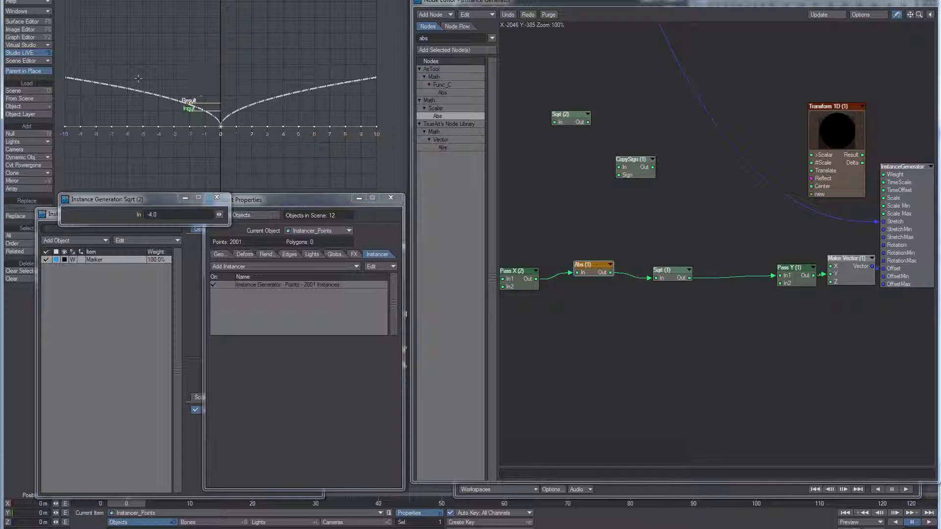
left_click_drag(640, 190, 586, 291, "alt")
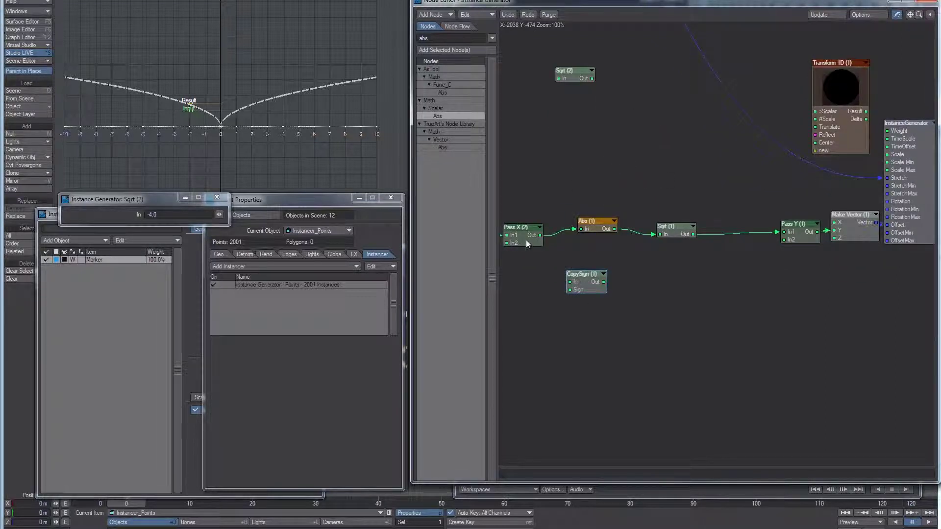
left_click_drag(567, 295, 689, 262)
left_click_drag(673, 226, 784, 232)
left_click_drag(701, 280, 722, 268)
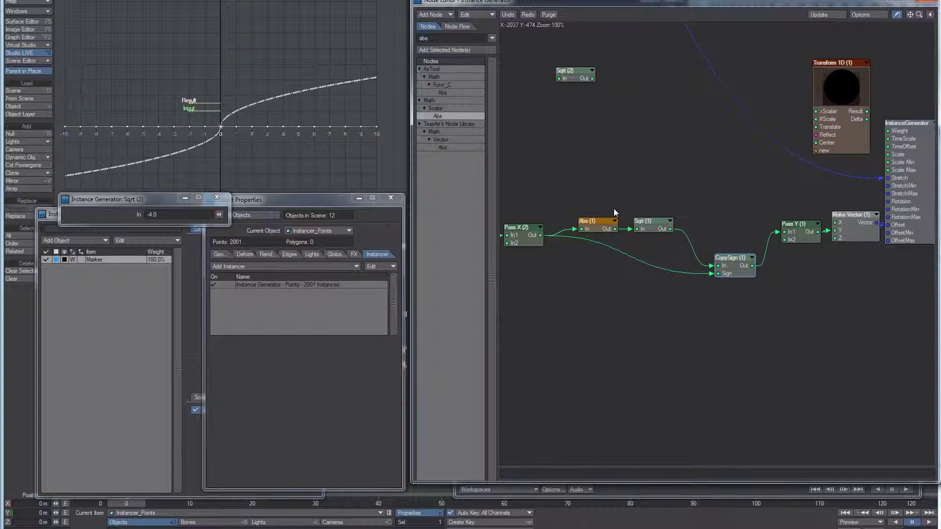
- In the sketch notes, point out the CopySign heading and its in and Sign lines with temporary strokes, undoing each one
left_click(524, 528)
mouse_move(100, 353)
middle_mouse_down()
mouse_move(237, 325)
mouse_move(243, 295)
middle_mouse_up()
left_click_drag(169, 272, 165, 277)
key("ctrl+z")
left_click_drag(204, 324, 204, 325)
key("ctrl+z")
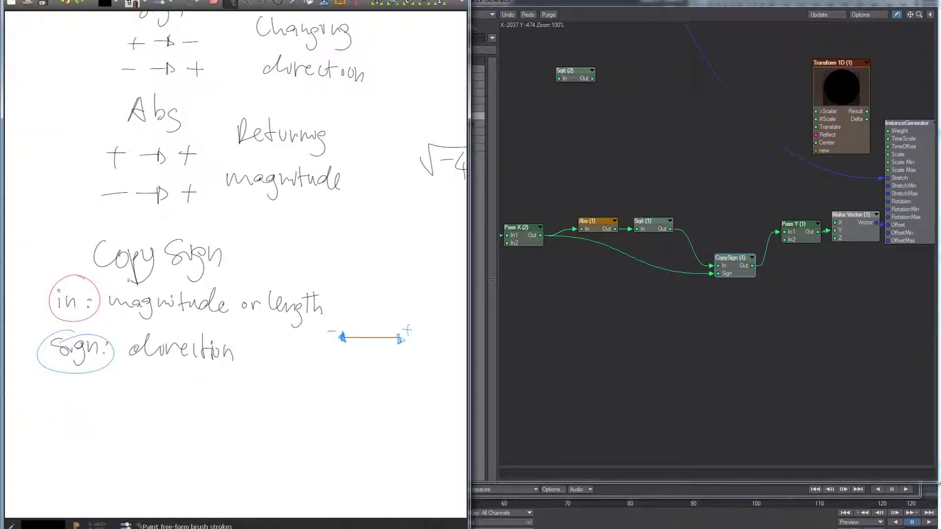
mouse_move(147, 278)
left_mouse_down()
mouse_move(177, 335)
mouse_move(152, 279)
left_mouse_up()
key("ctrl+z")
left_click_drag(197, 321, 194, 324)
key("ctrl+z")
mouse_move(94, 320)
left_mouse_down()
mouse_move(251, 375)
mouse_move(118, 338)
left_mouse_up()
key("ctrl+z")
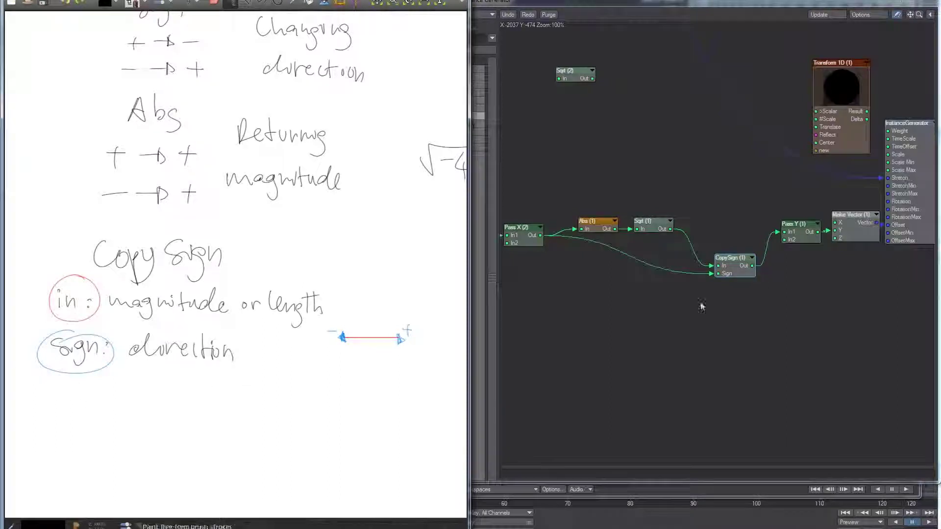
- Return to LightWave and tidy the network by raising the Abs (1) and Sqrt (1) nodes and shifting Transform 1D (1) slightly
left_click(701, 307)
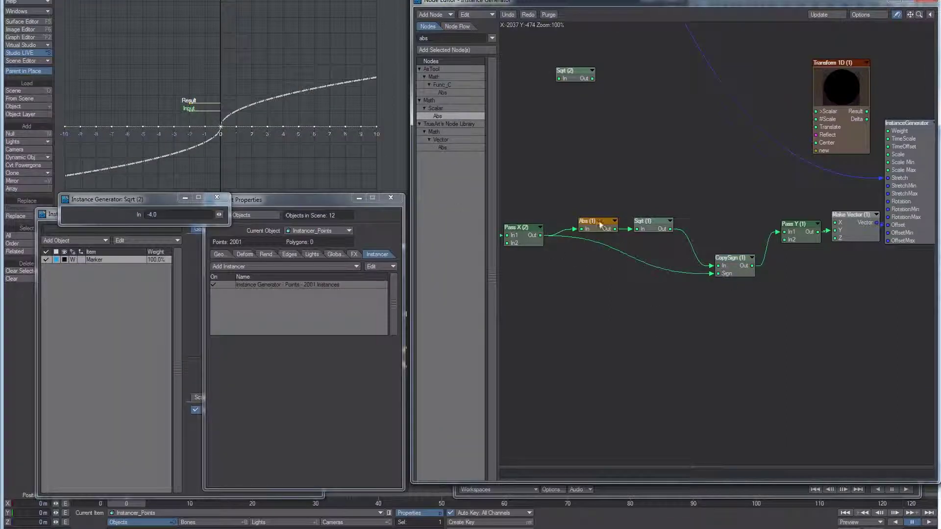
left_click_drag(583, 234, 589, 224)
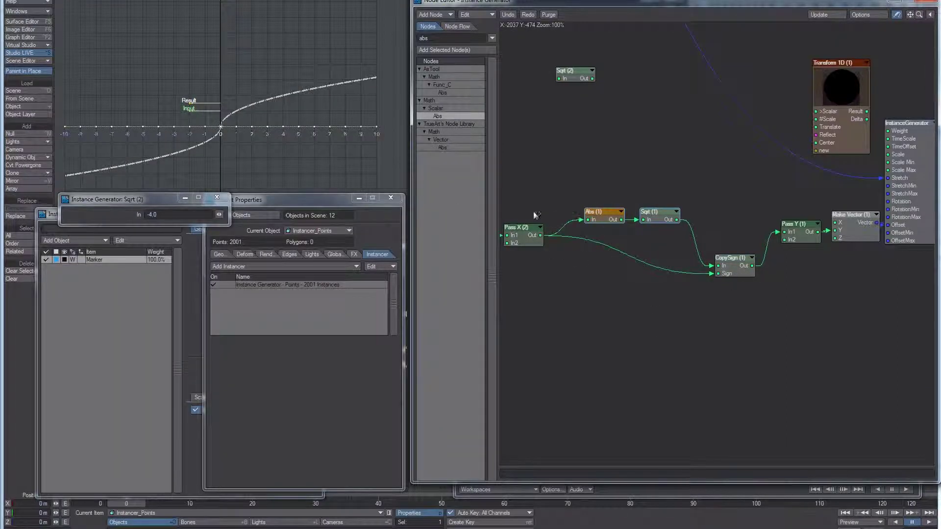
left_click(719, 335)
left_click_drag(850, 151, 845, 154)
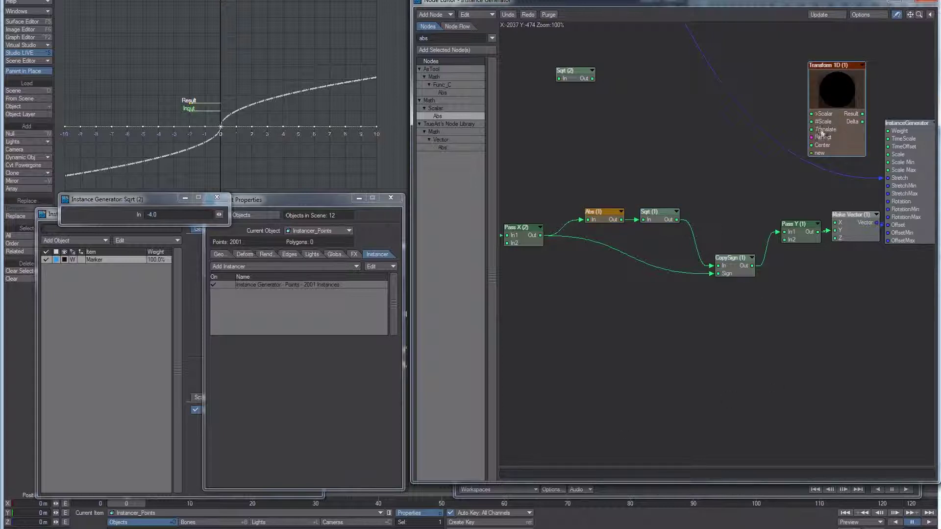